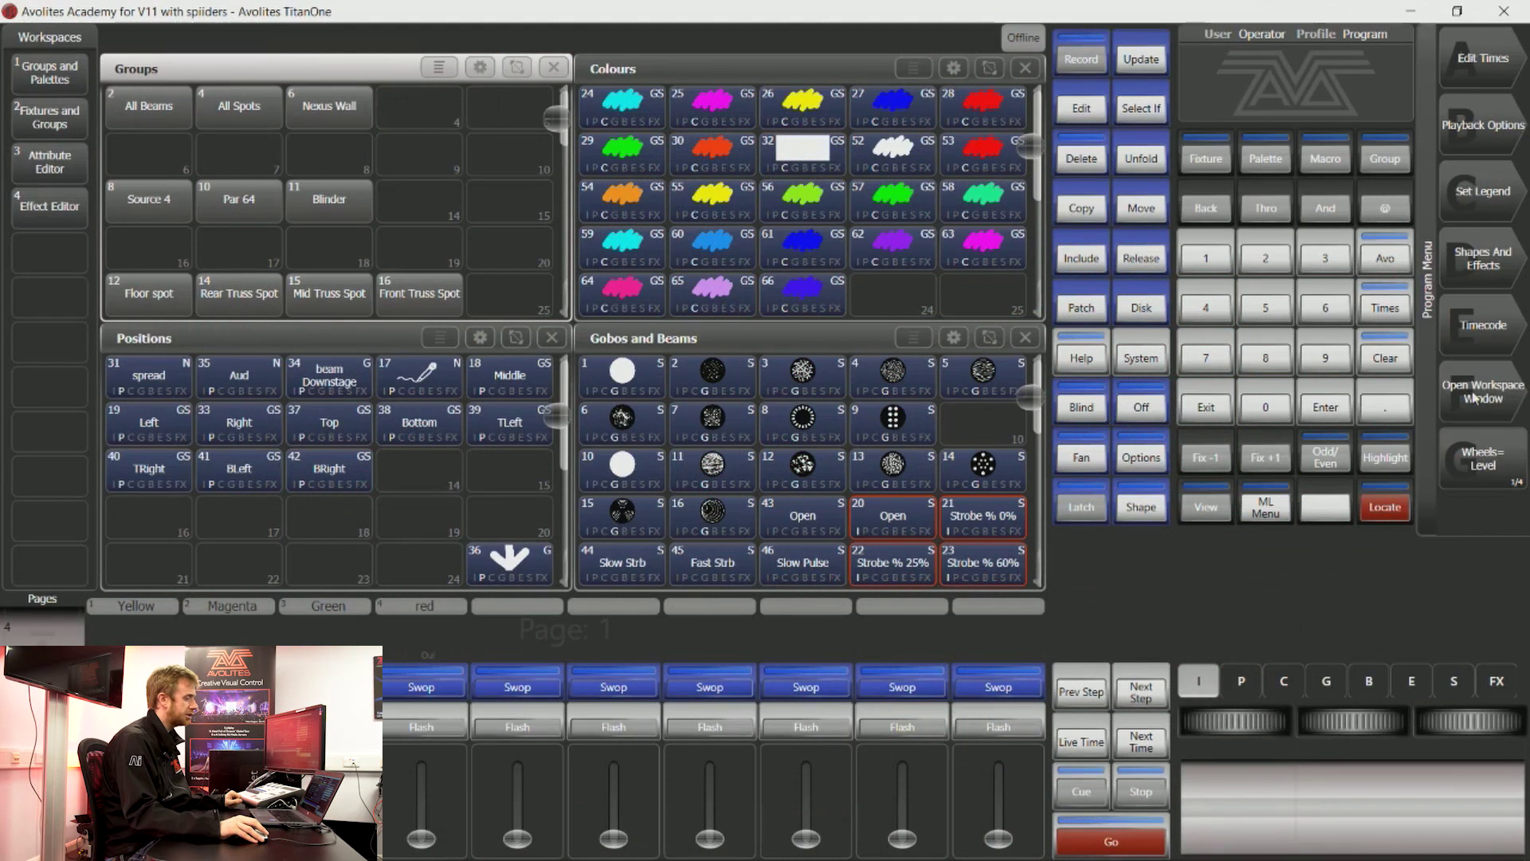
Find the Macros window by searching for "mac" and open it in the workspace
left_click(1482, 394)
type("mac")
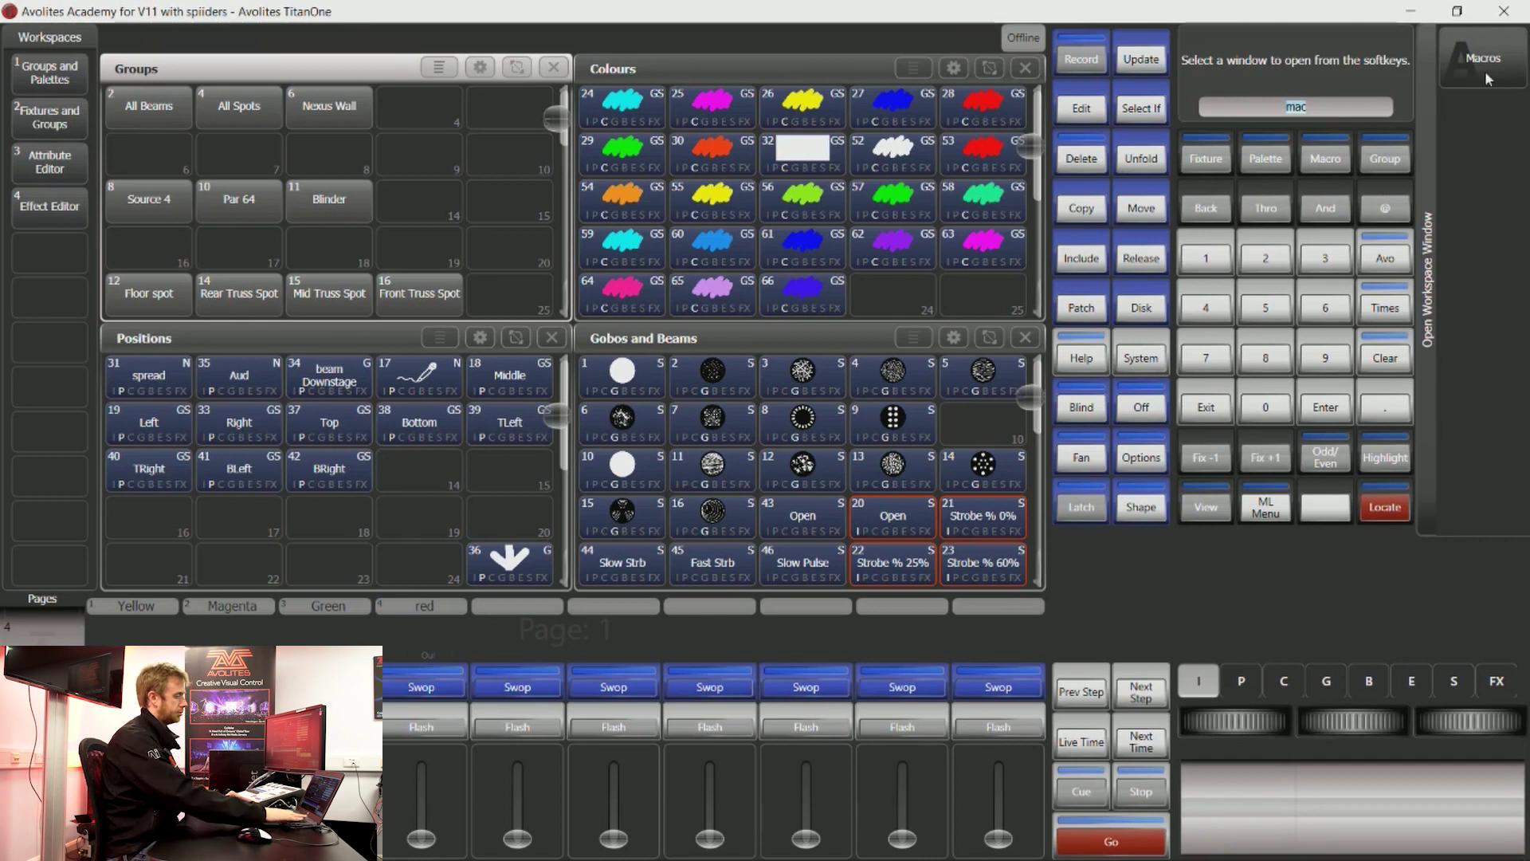
key("BackSpace")
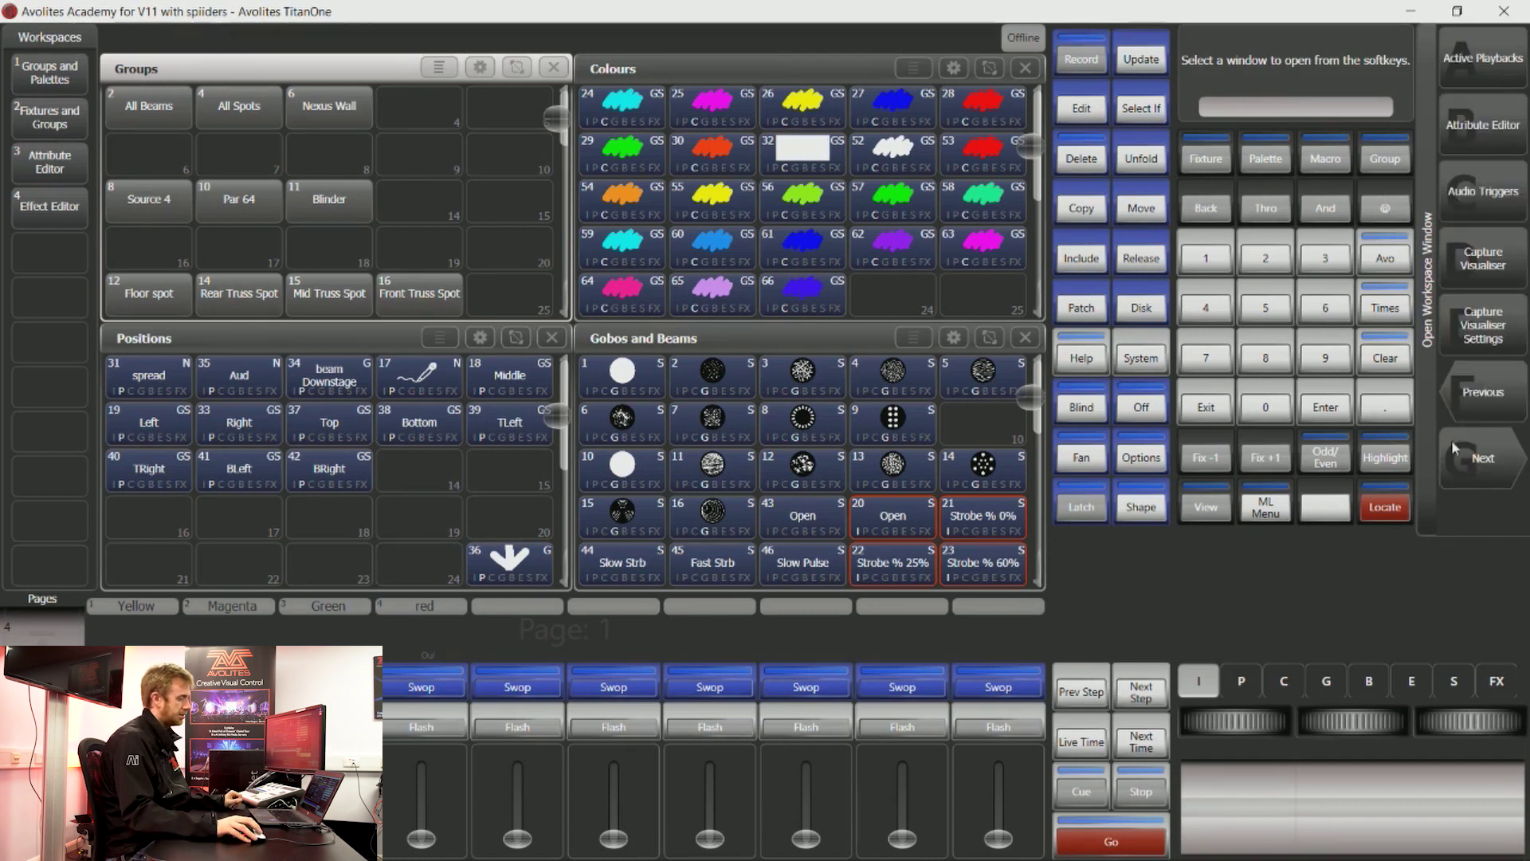
left_click(1480, 460)
left_click(1484, 459)
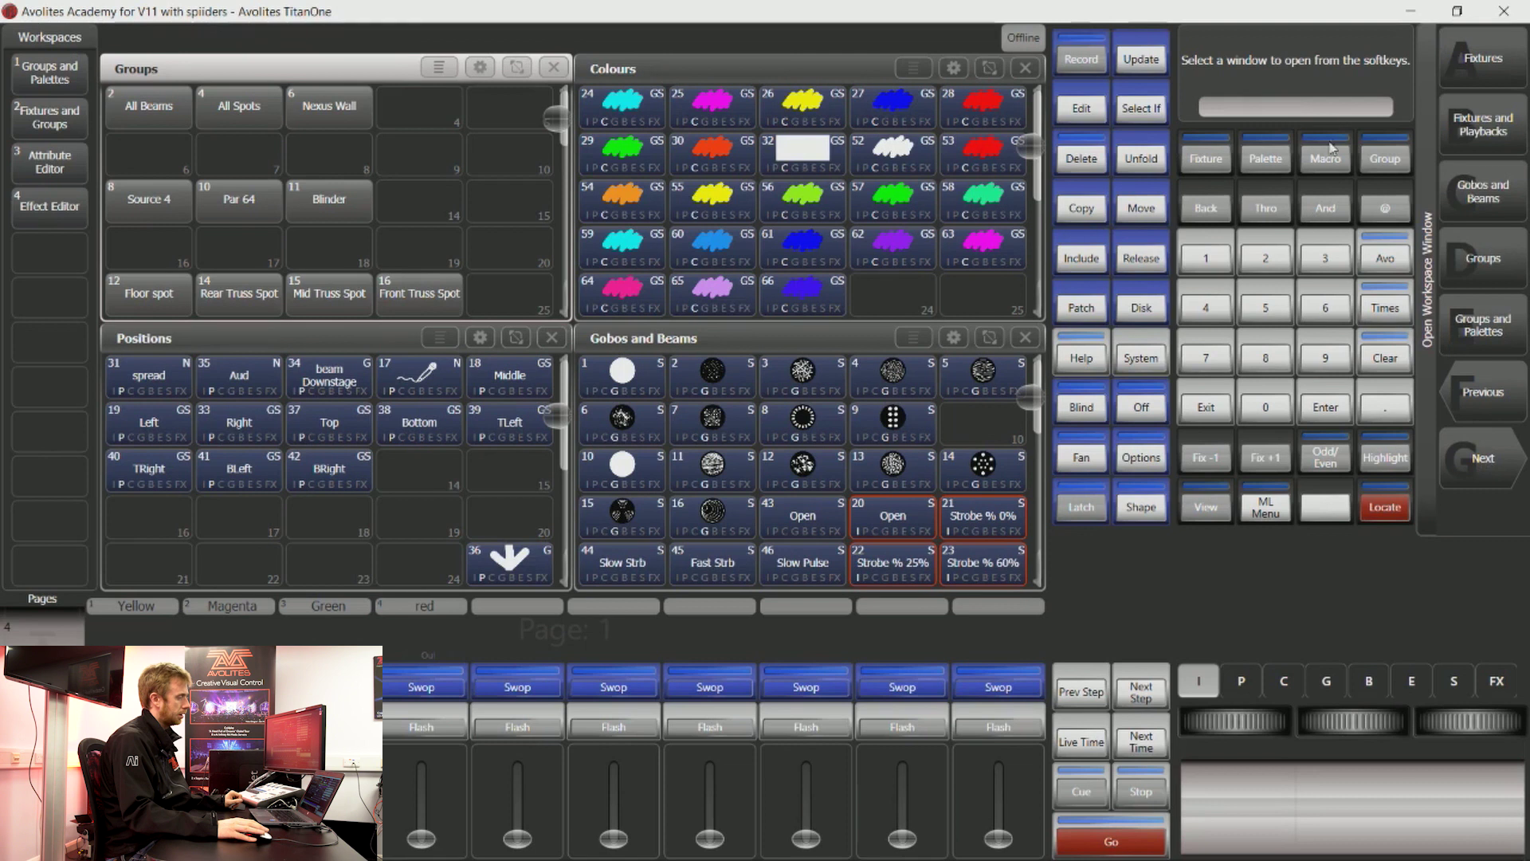
type("mac")
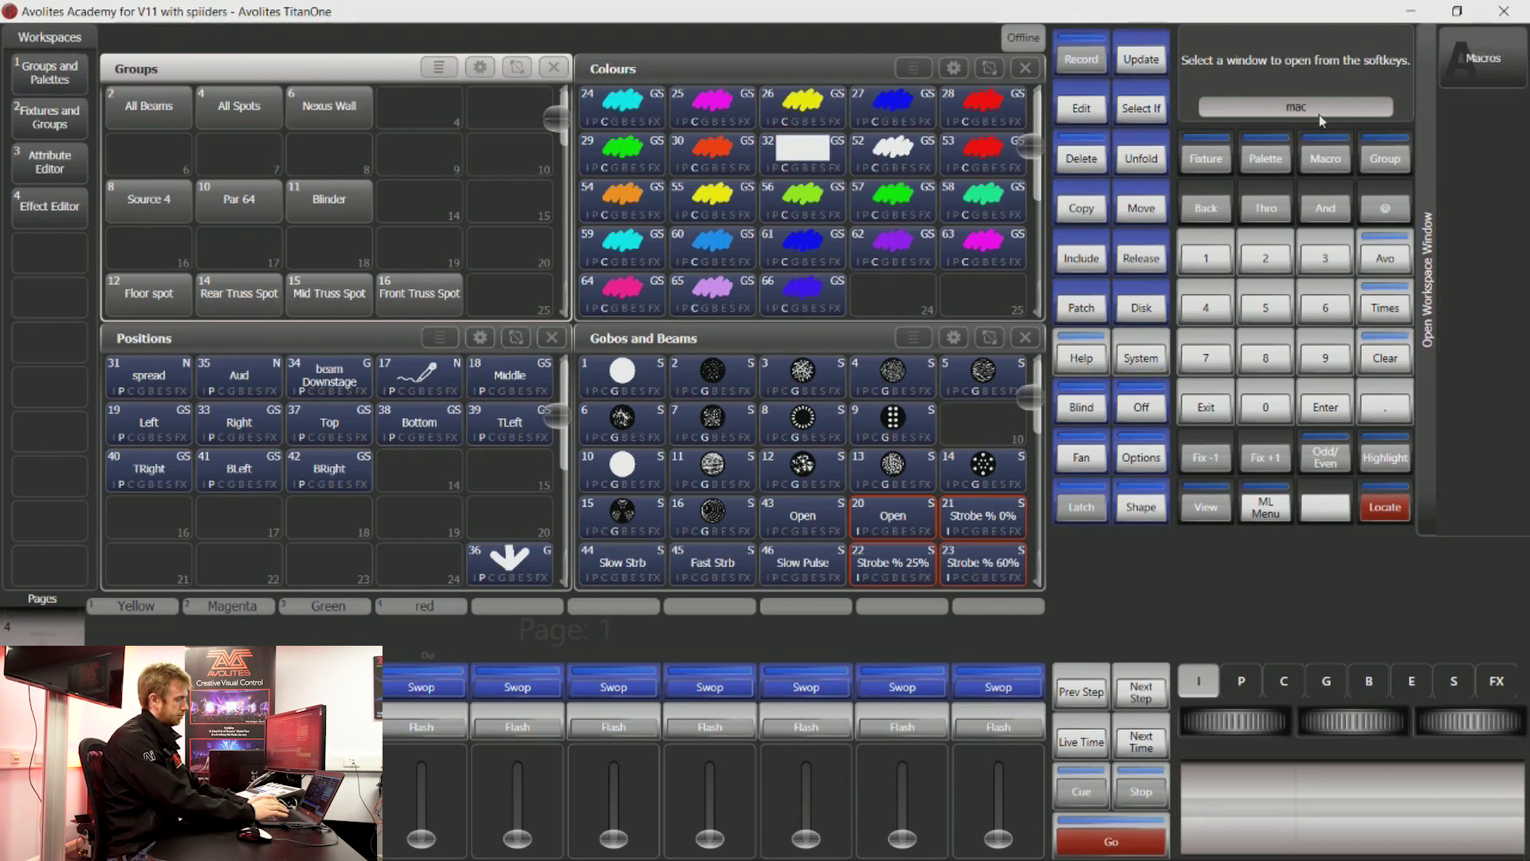
left_click(1482, 59)
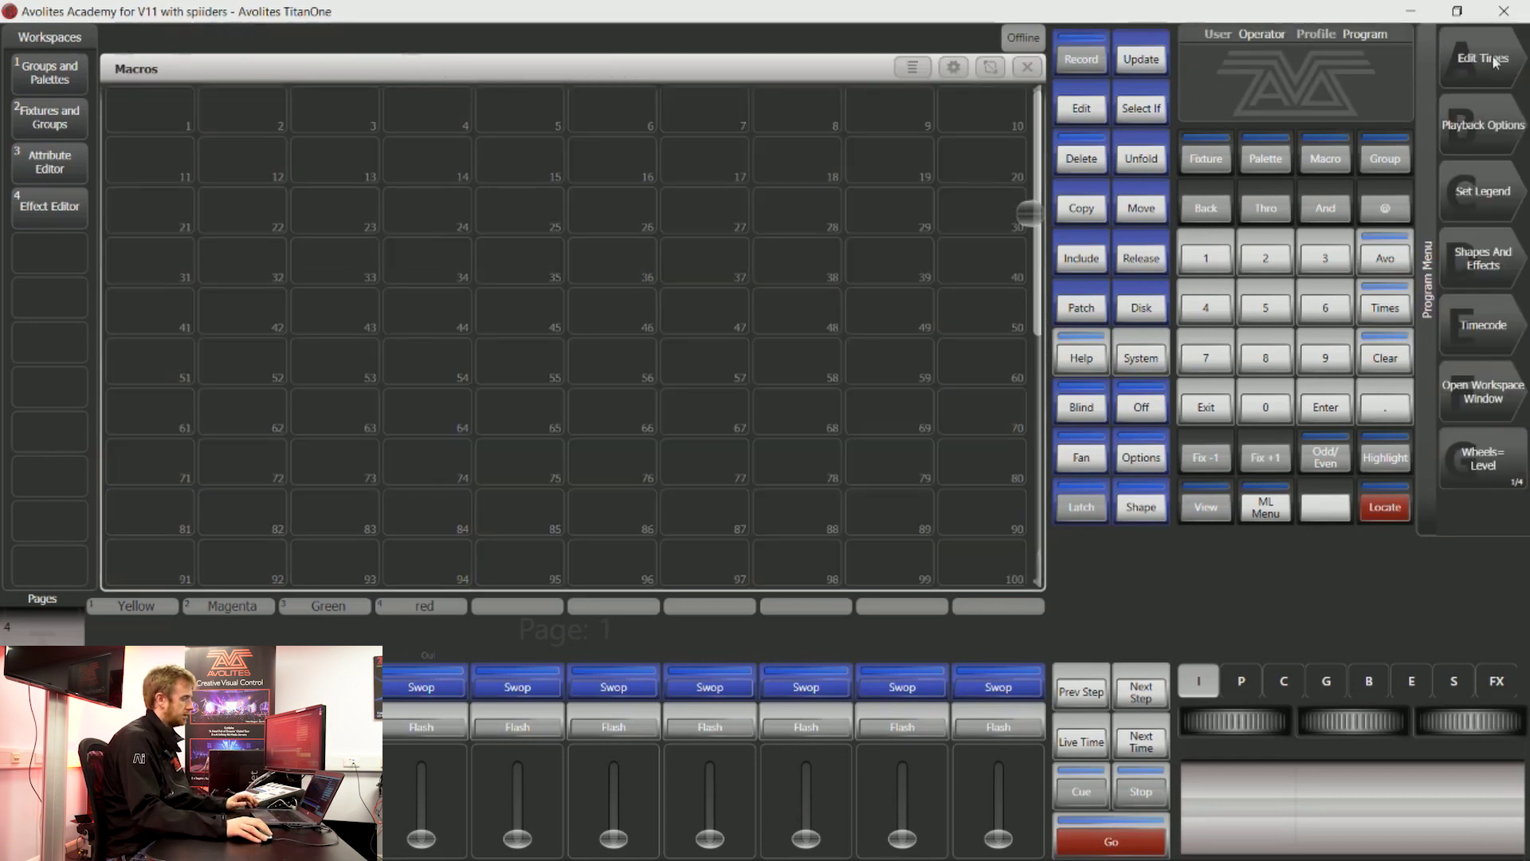
Resize the Macros window to a quarter of the workspace and place it over Gobos and Beams
left_click(953, 69)
left_click(496, 128)
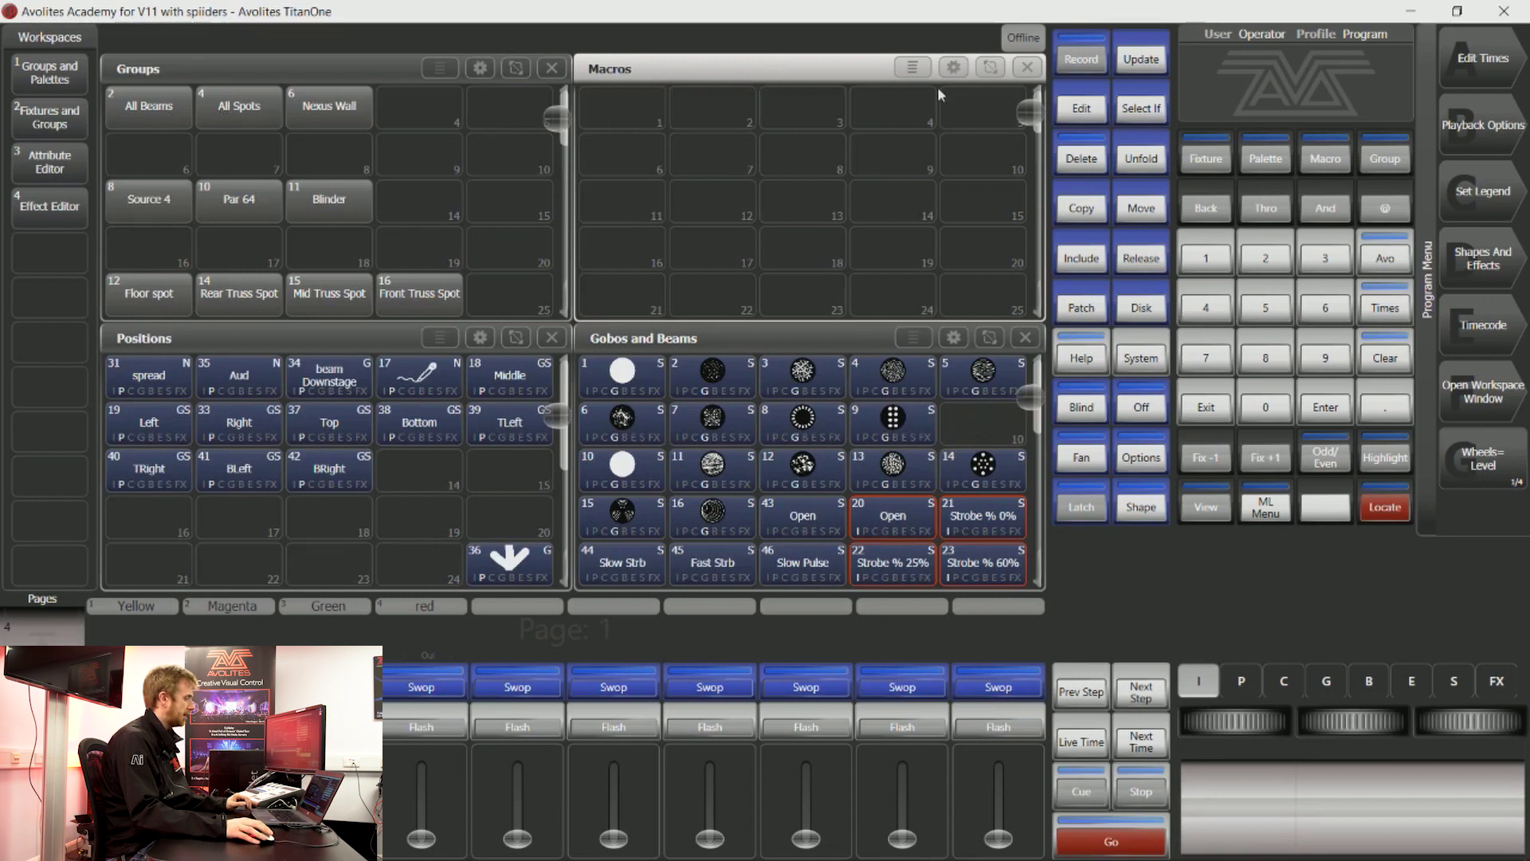
left_click(954, 69)
left_click(759, 244)
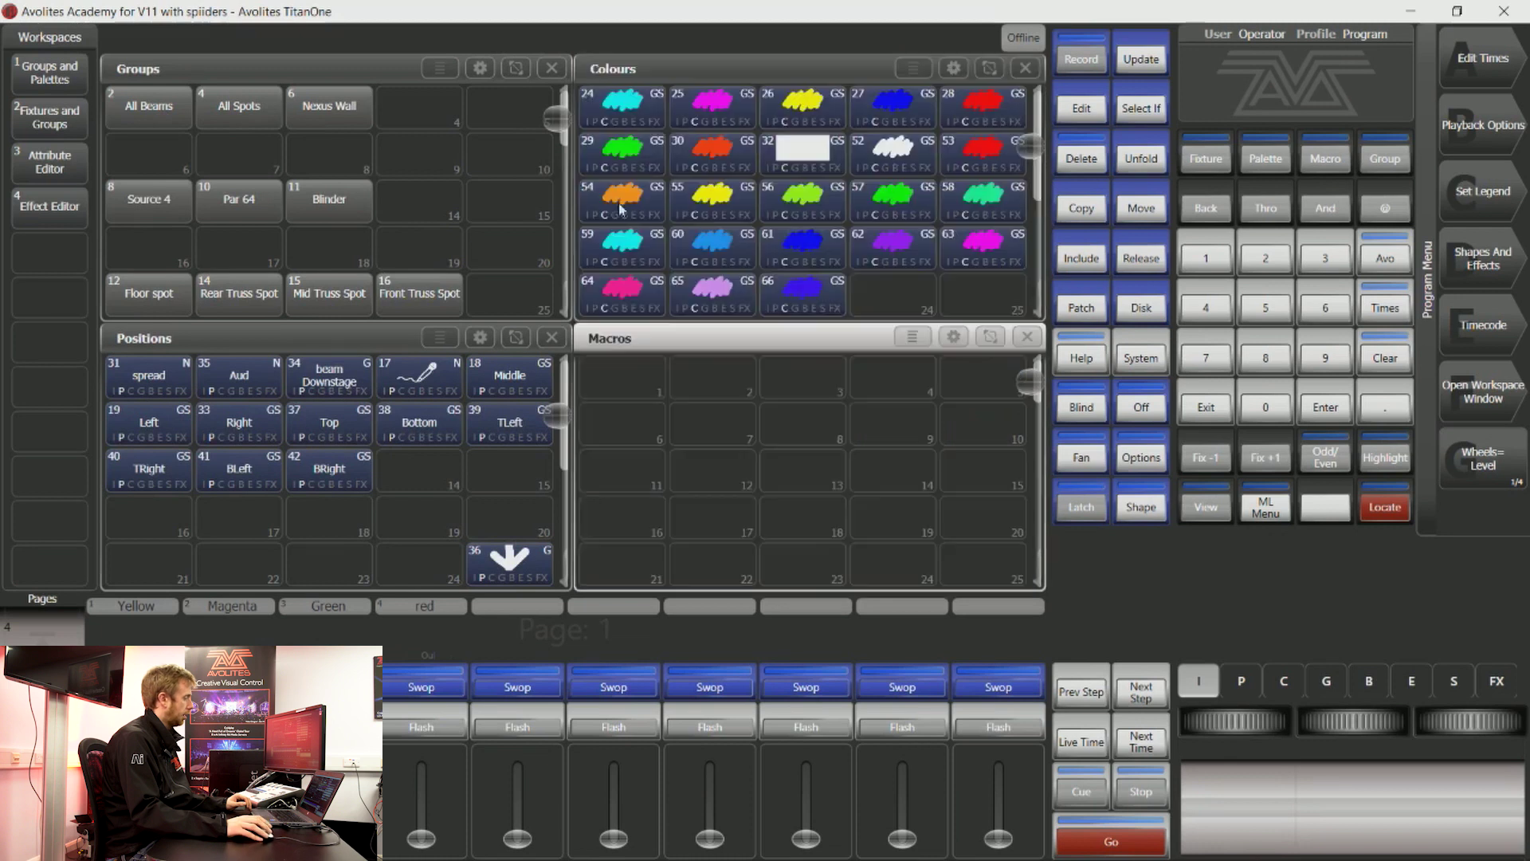
Locate the All Spots group and open the Capture Visualiser at quarter size over the Positions window
left_click(239, 110)
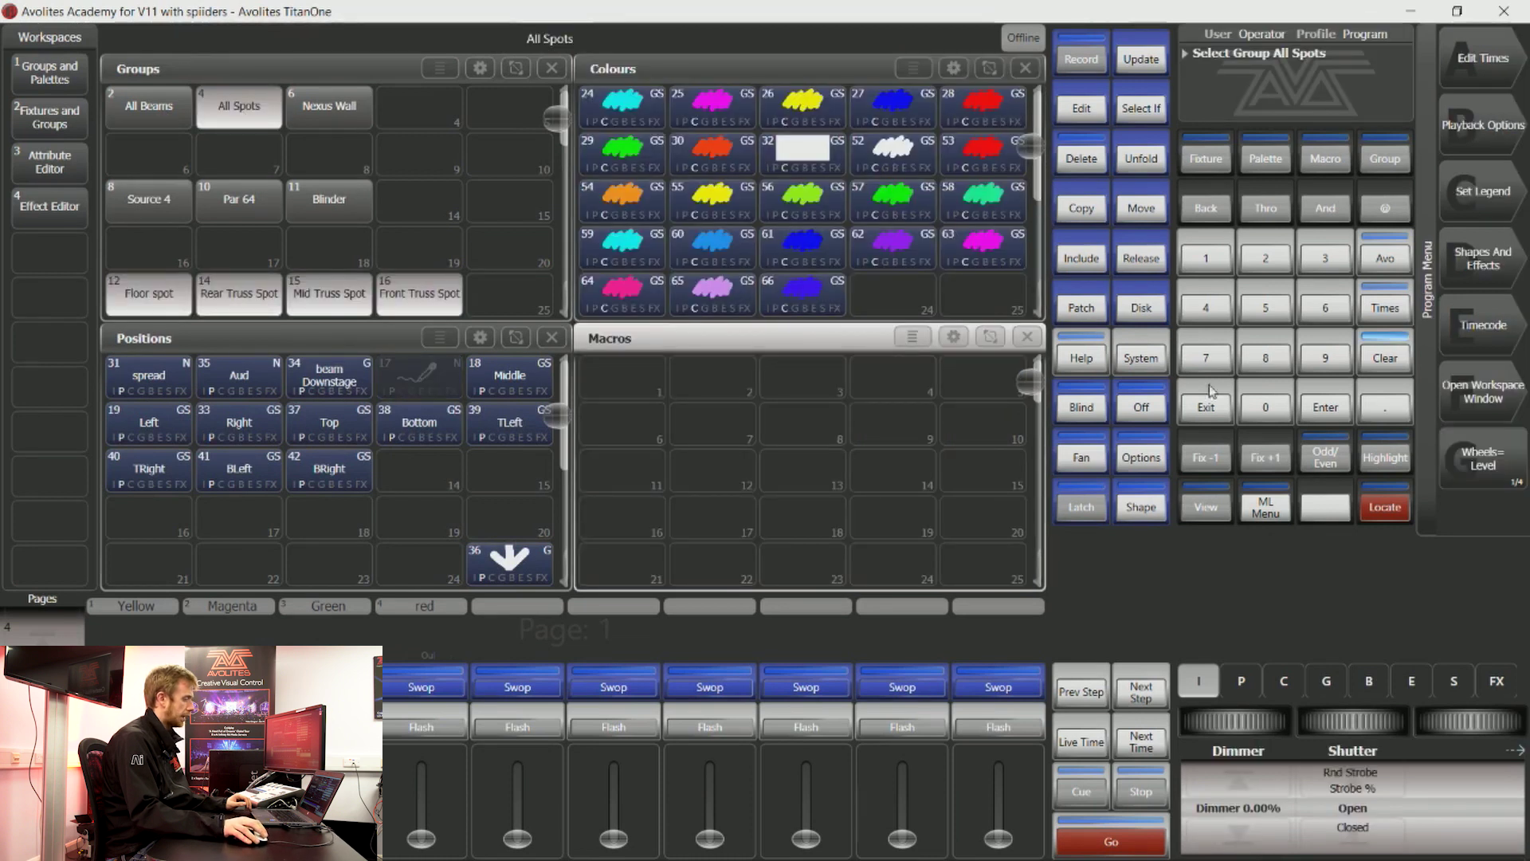
left_click(1386, 510)
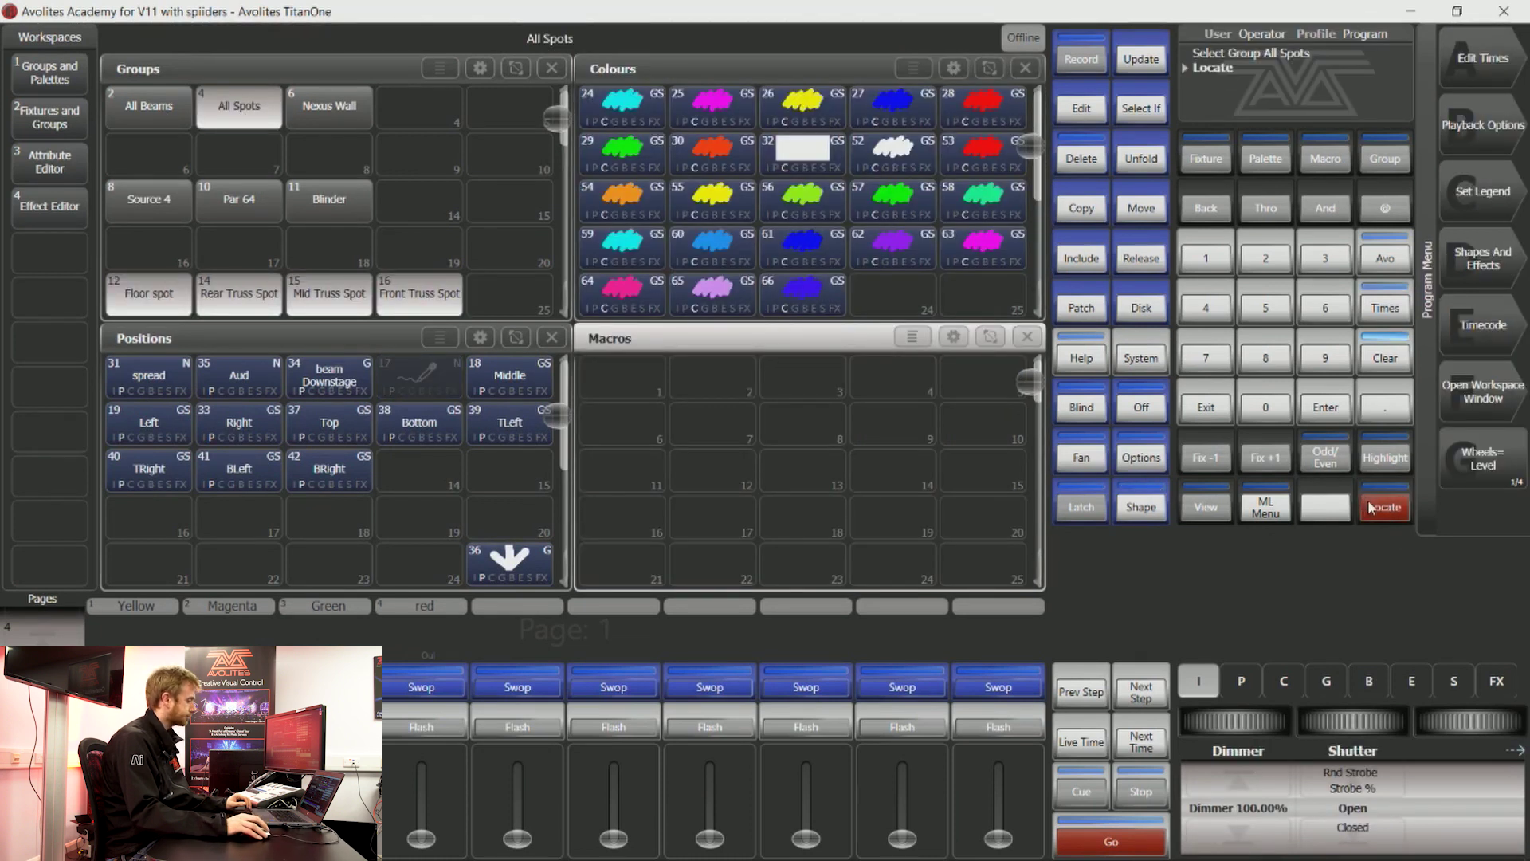
left_click(1471, 401)
type("mac")
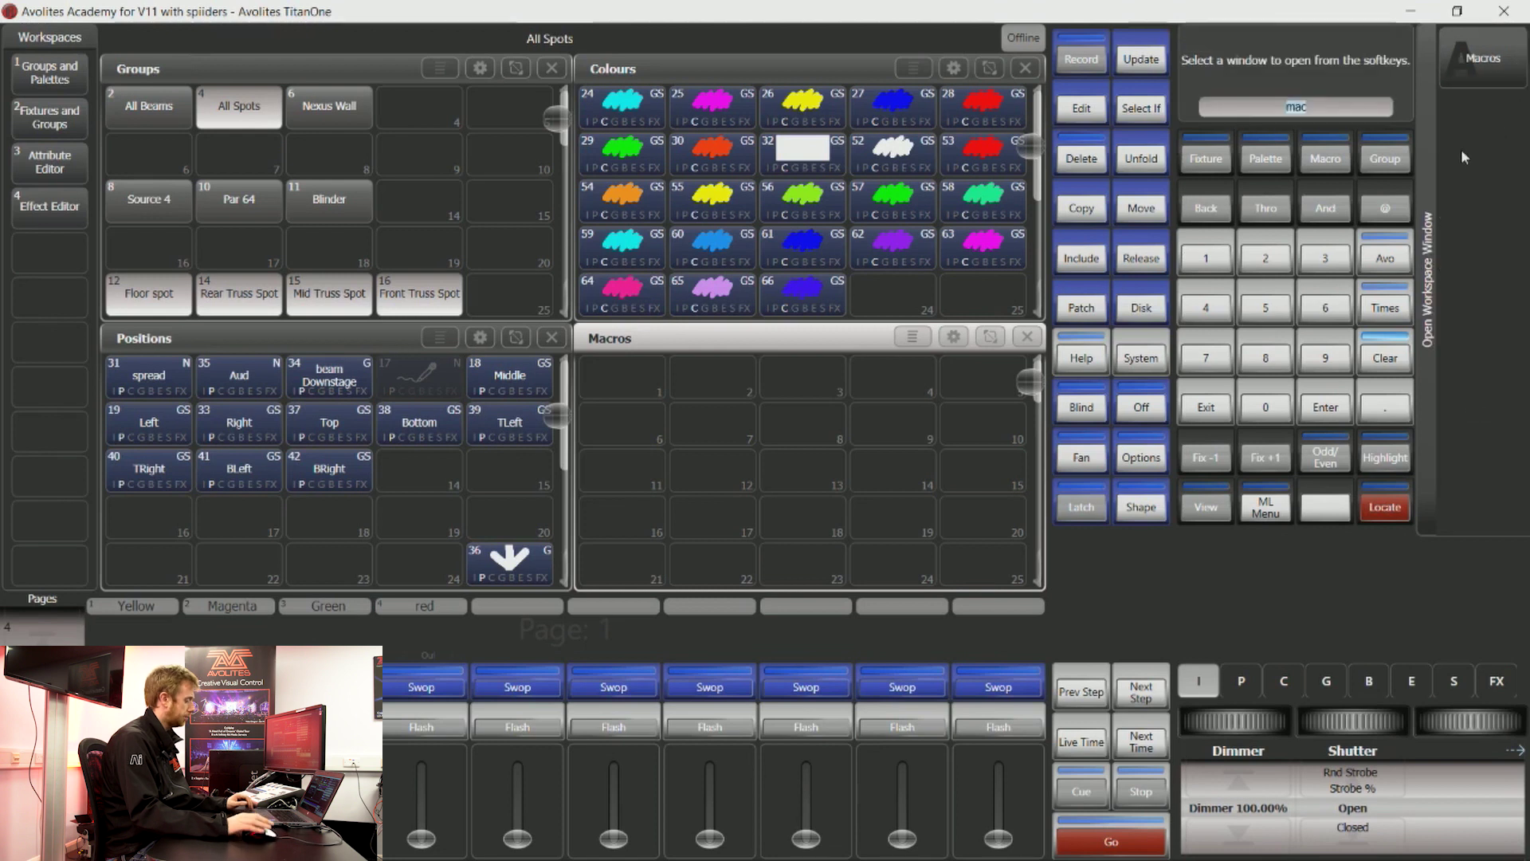
key("BackSpace")
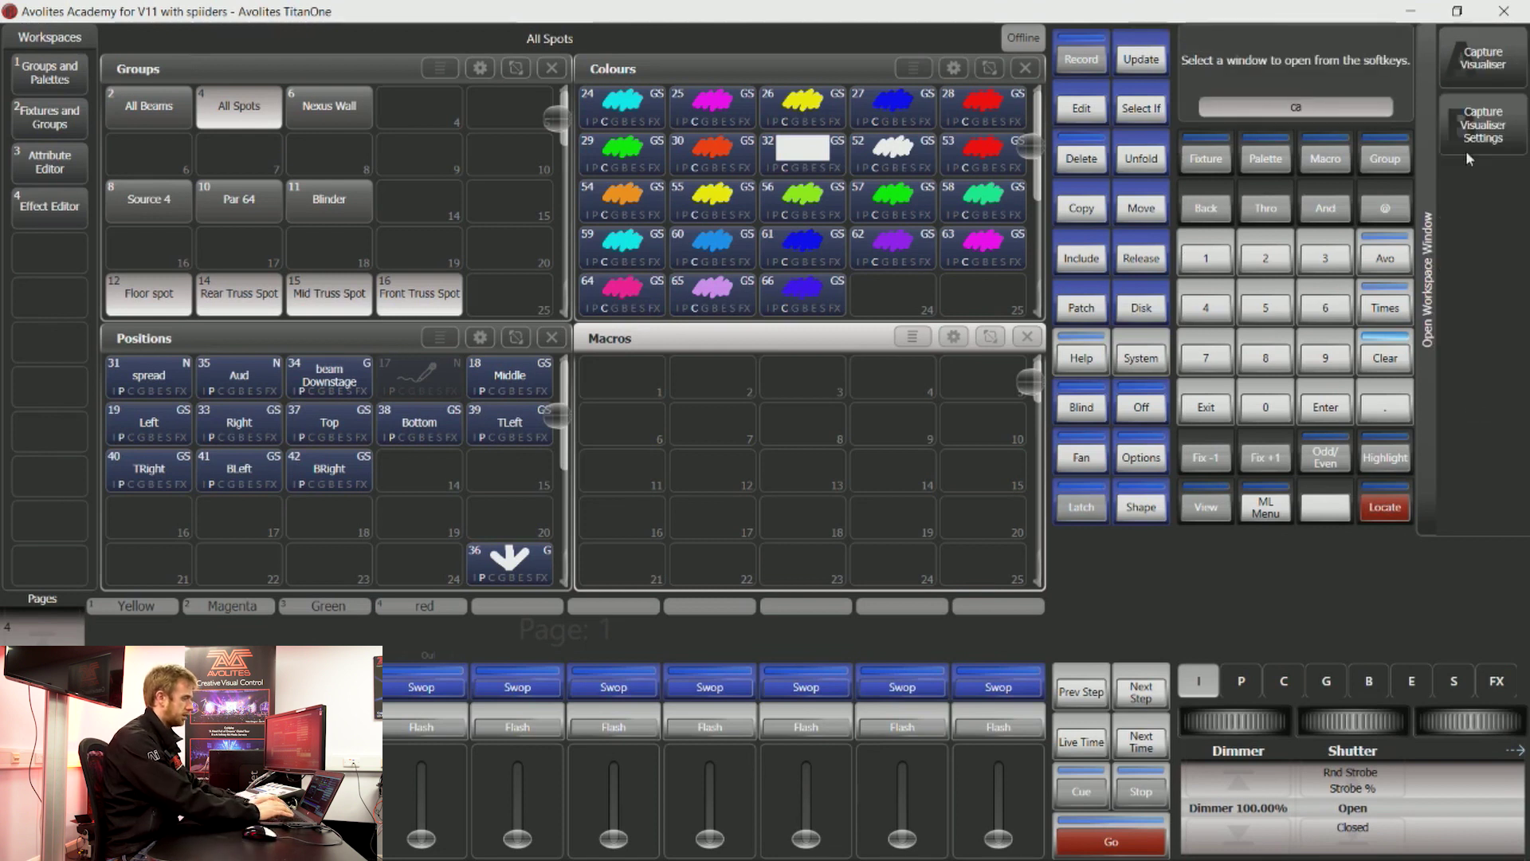
left_click(1490, 65)
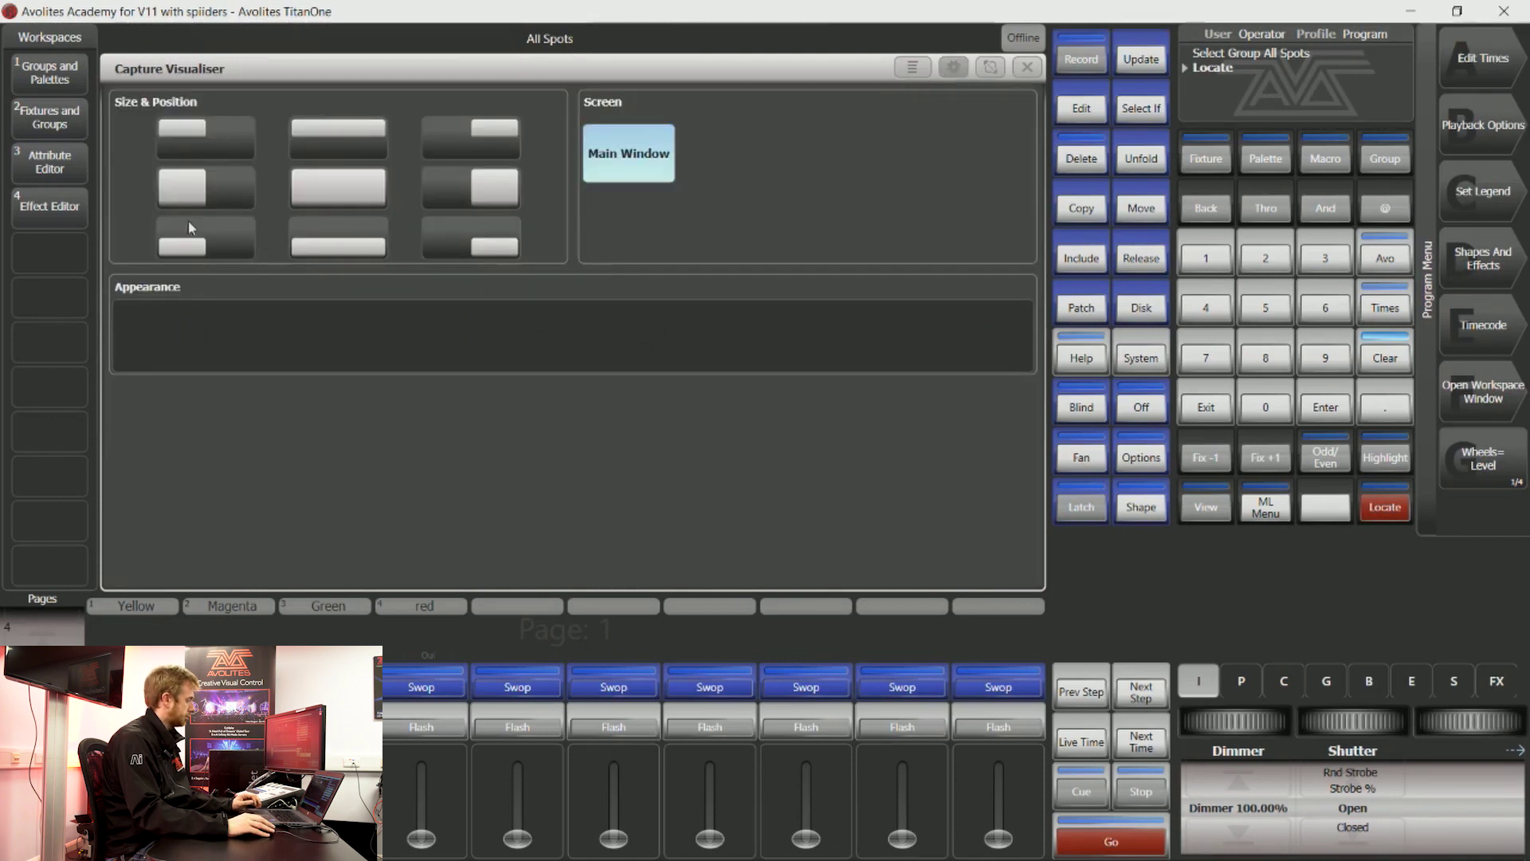
left_click(191, 231)
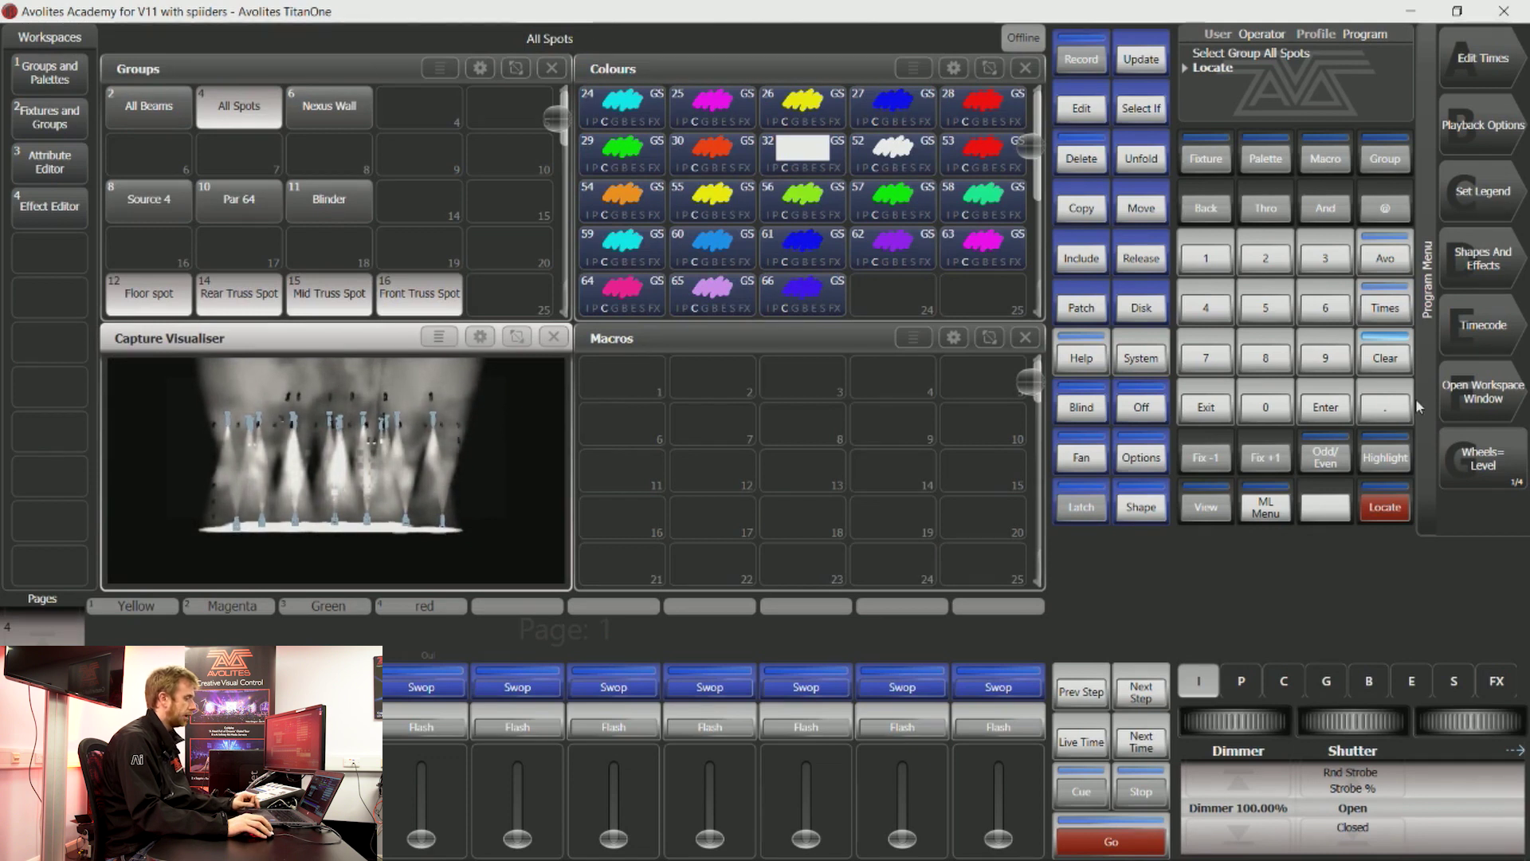
left_click(1083, 64)
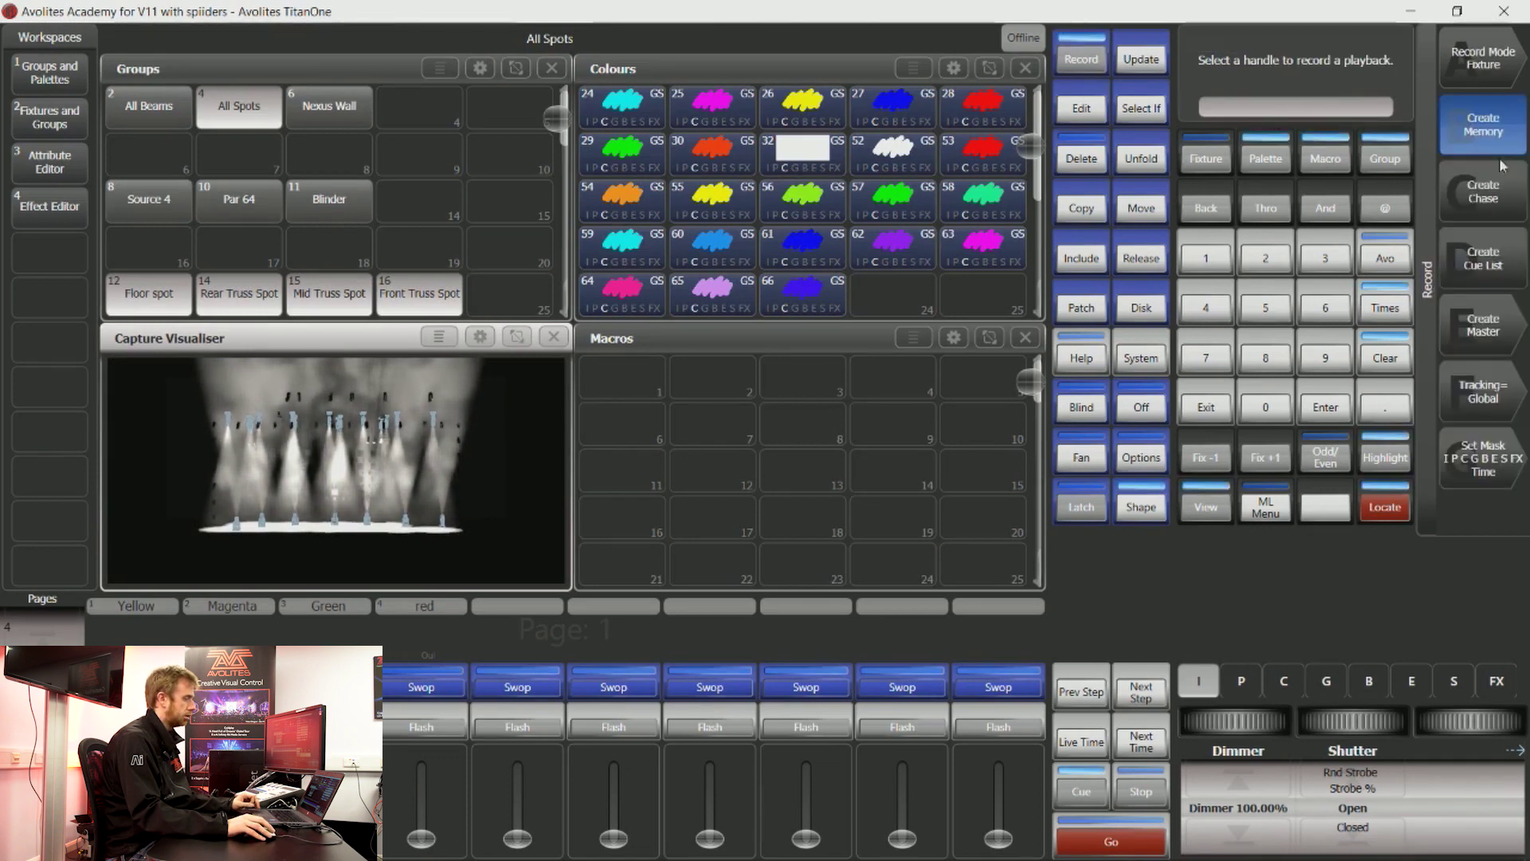
left_click(1010, 694)
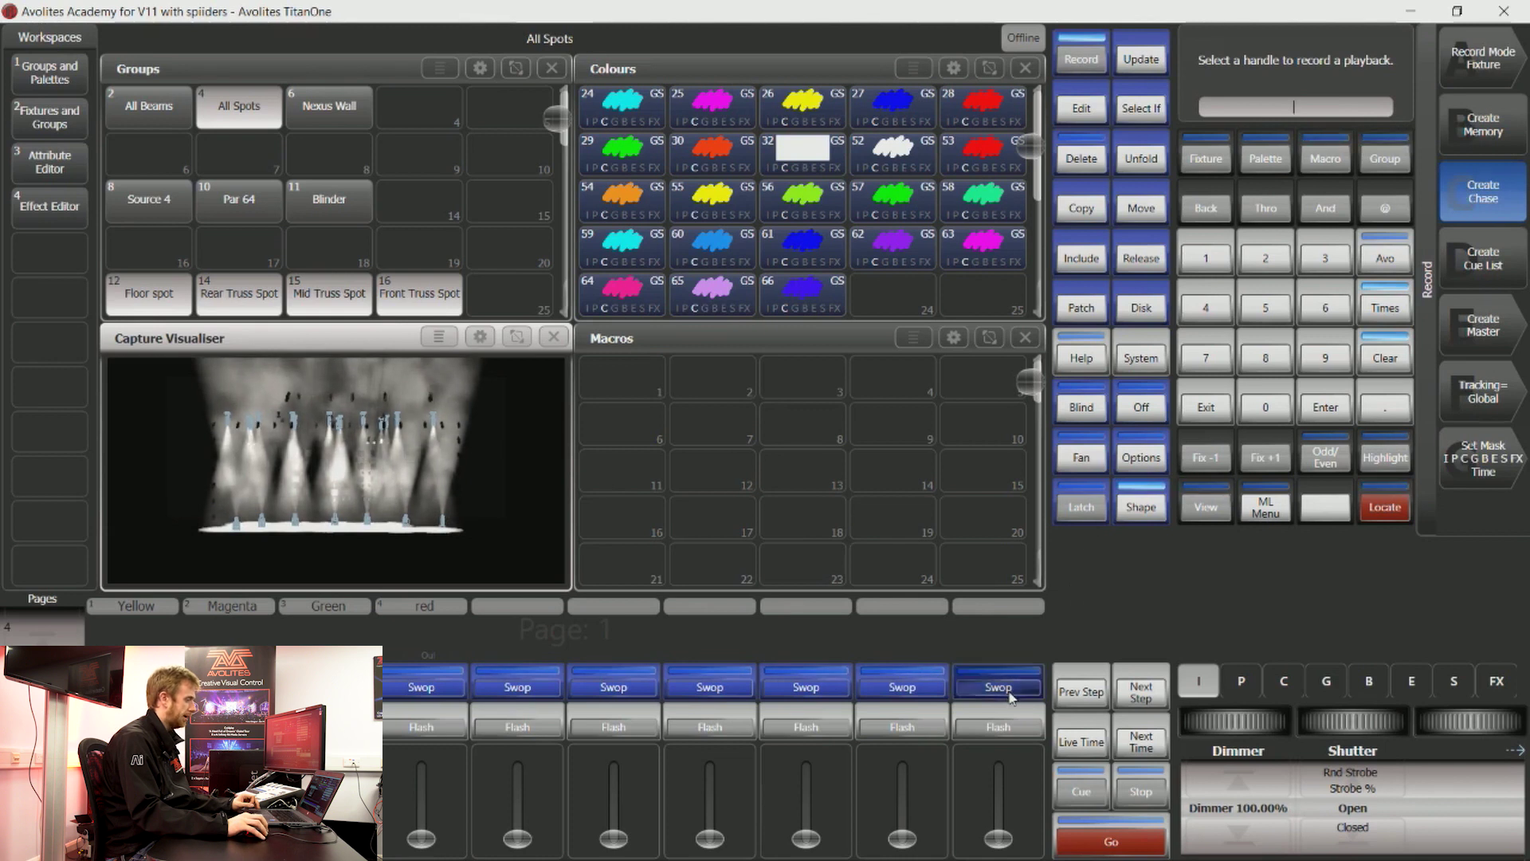
left_click(1385, 358)
left_click(1385, 358)
left_click(1205, 413)
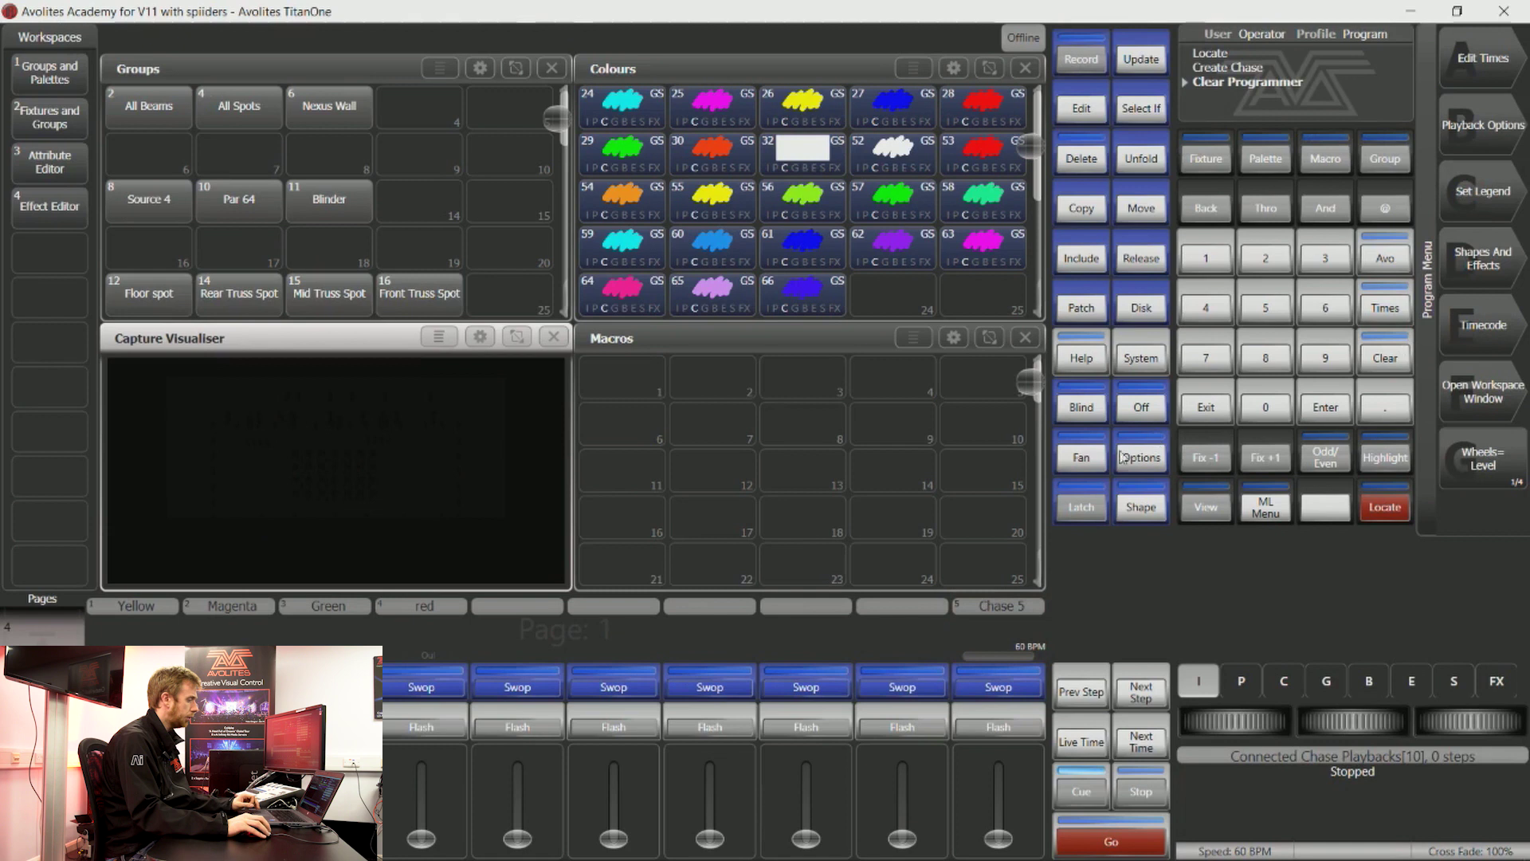
left_click(1082, 158)
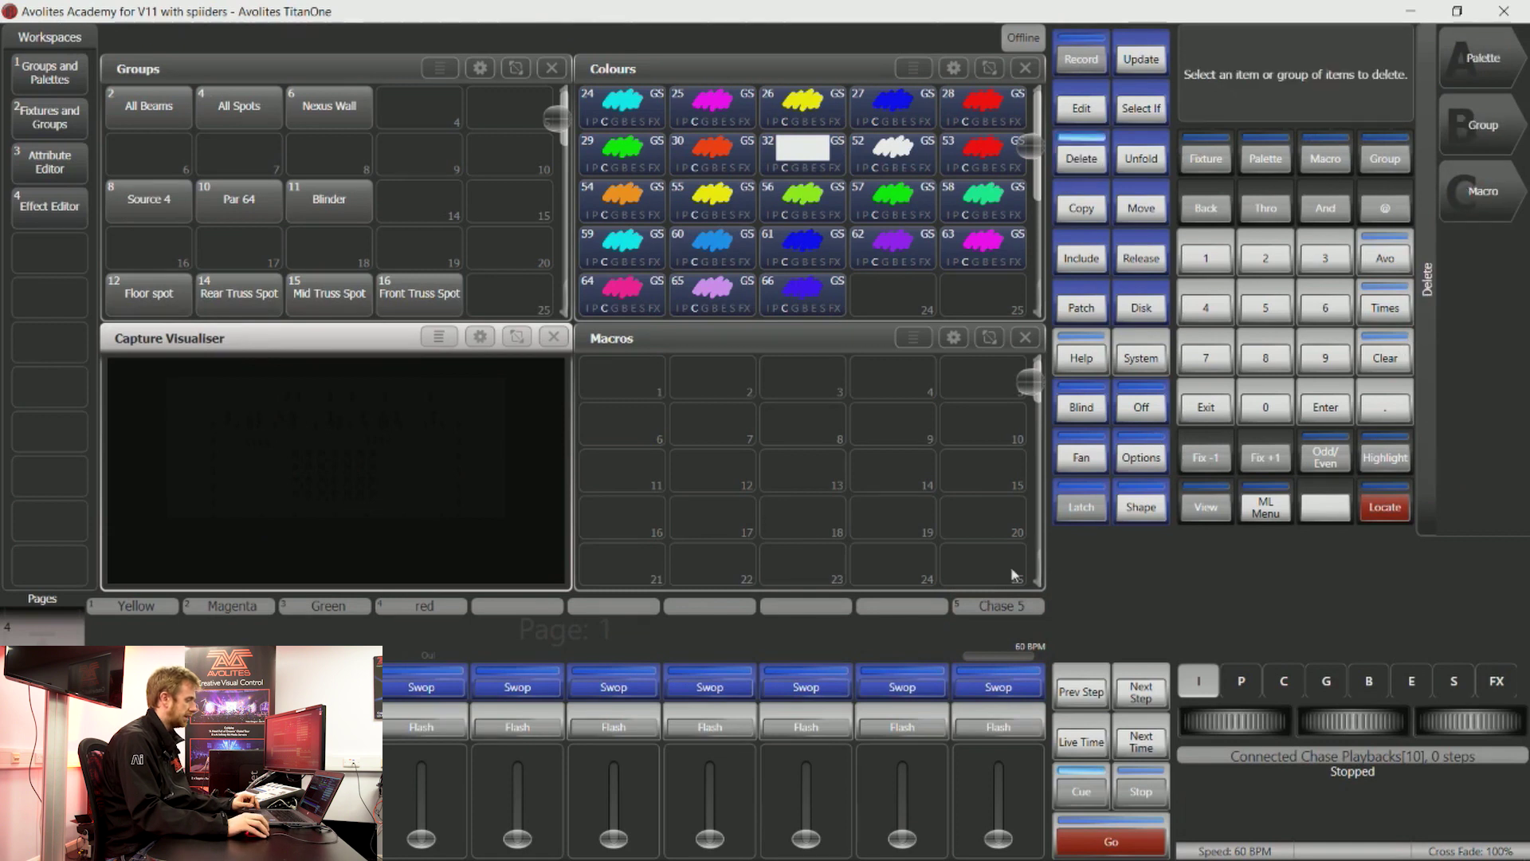
left_click(994, 686)
left_click(994, 685)
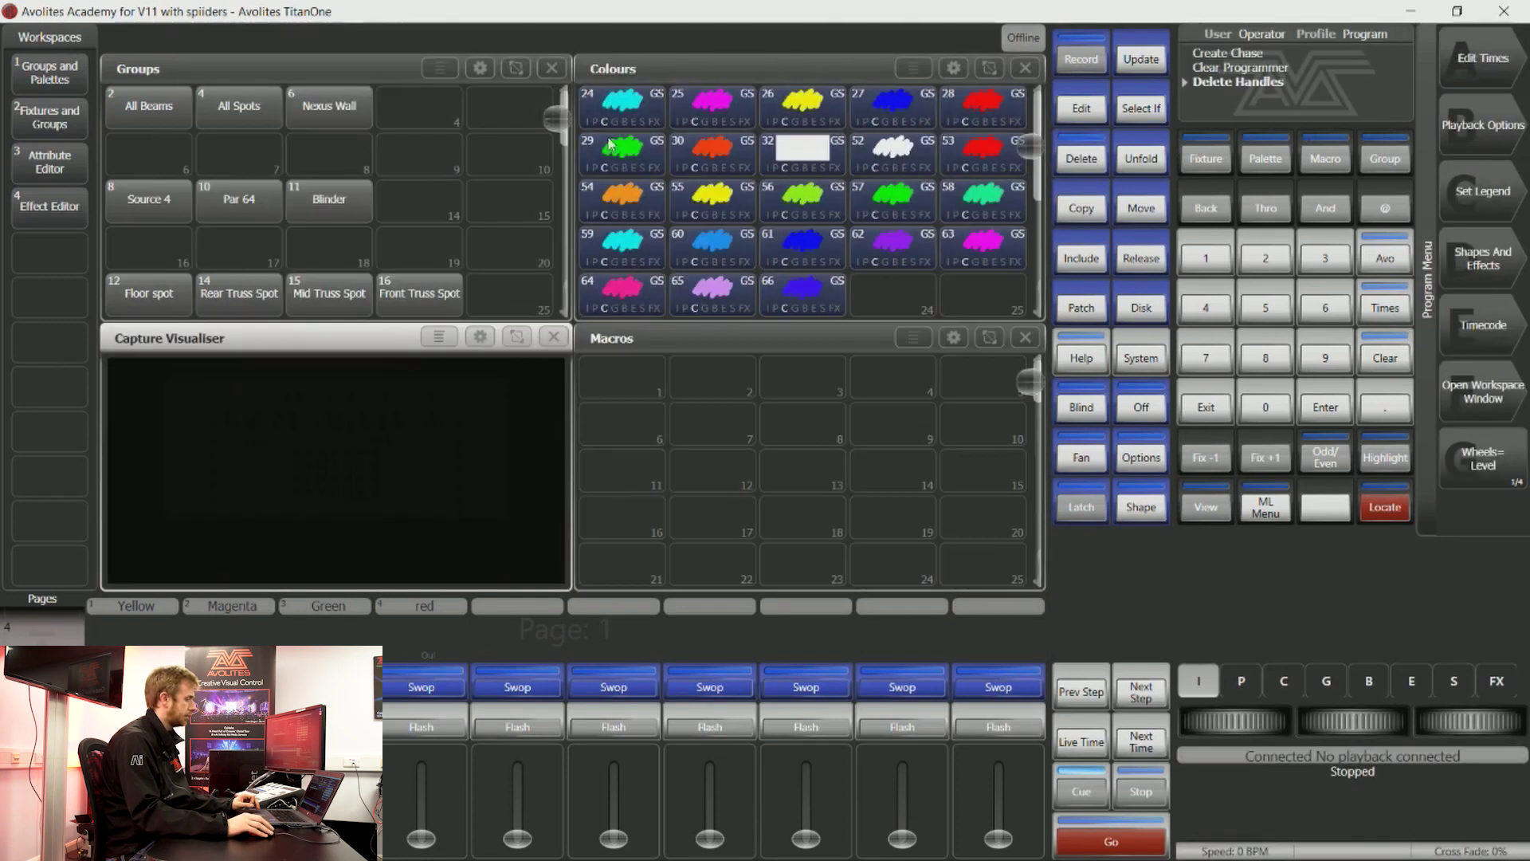
Set up a new macro recording and name it "chase maker"
left_click(1325, 159)
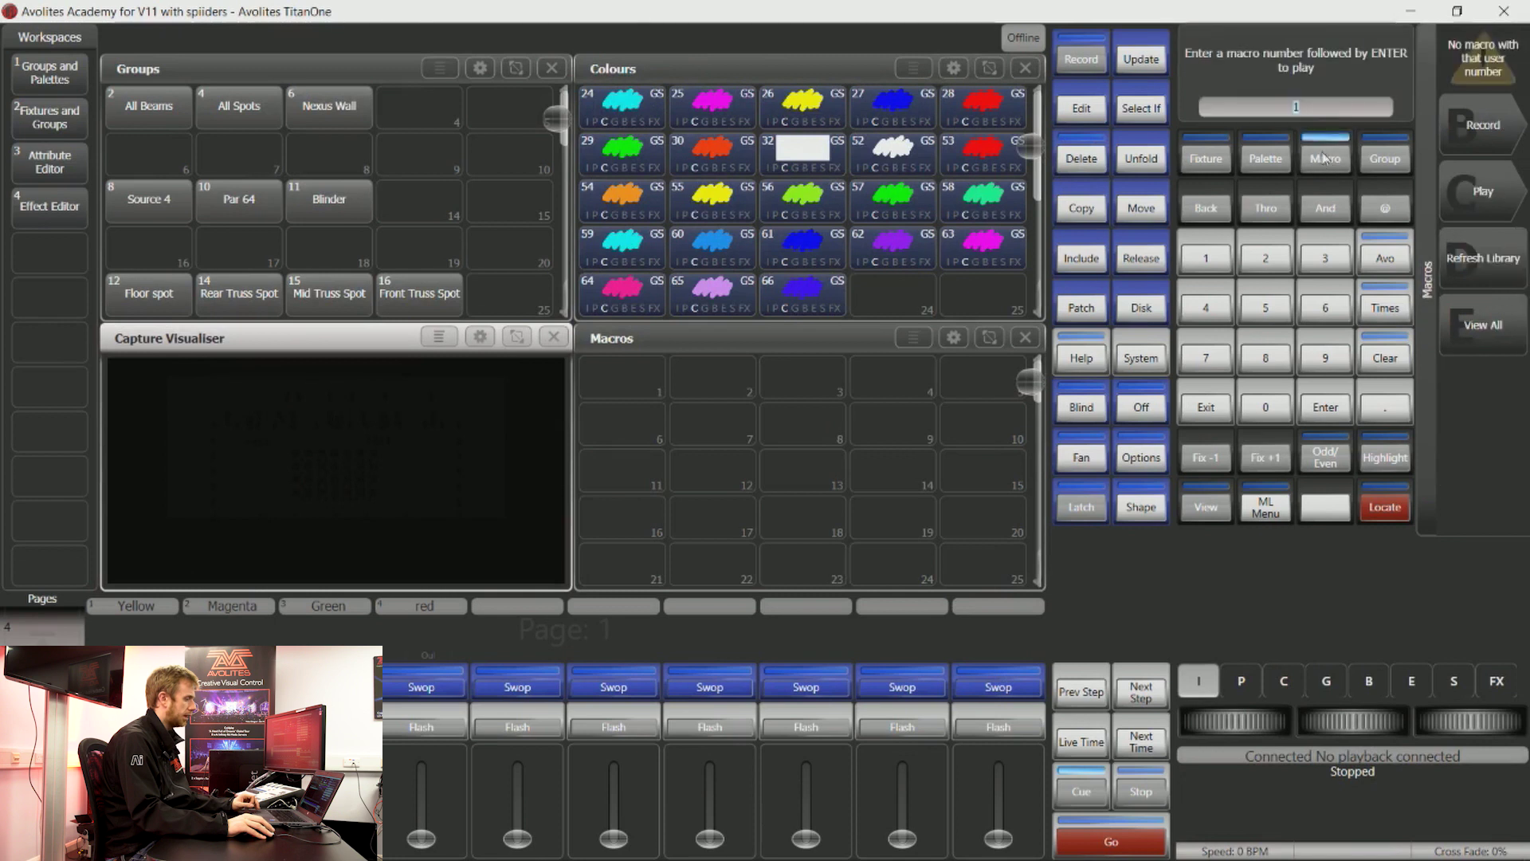
left_click(1503, 143)
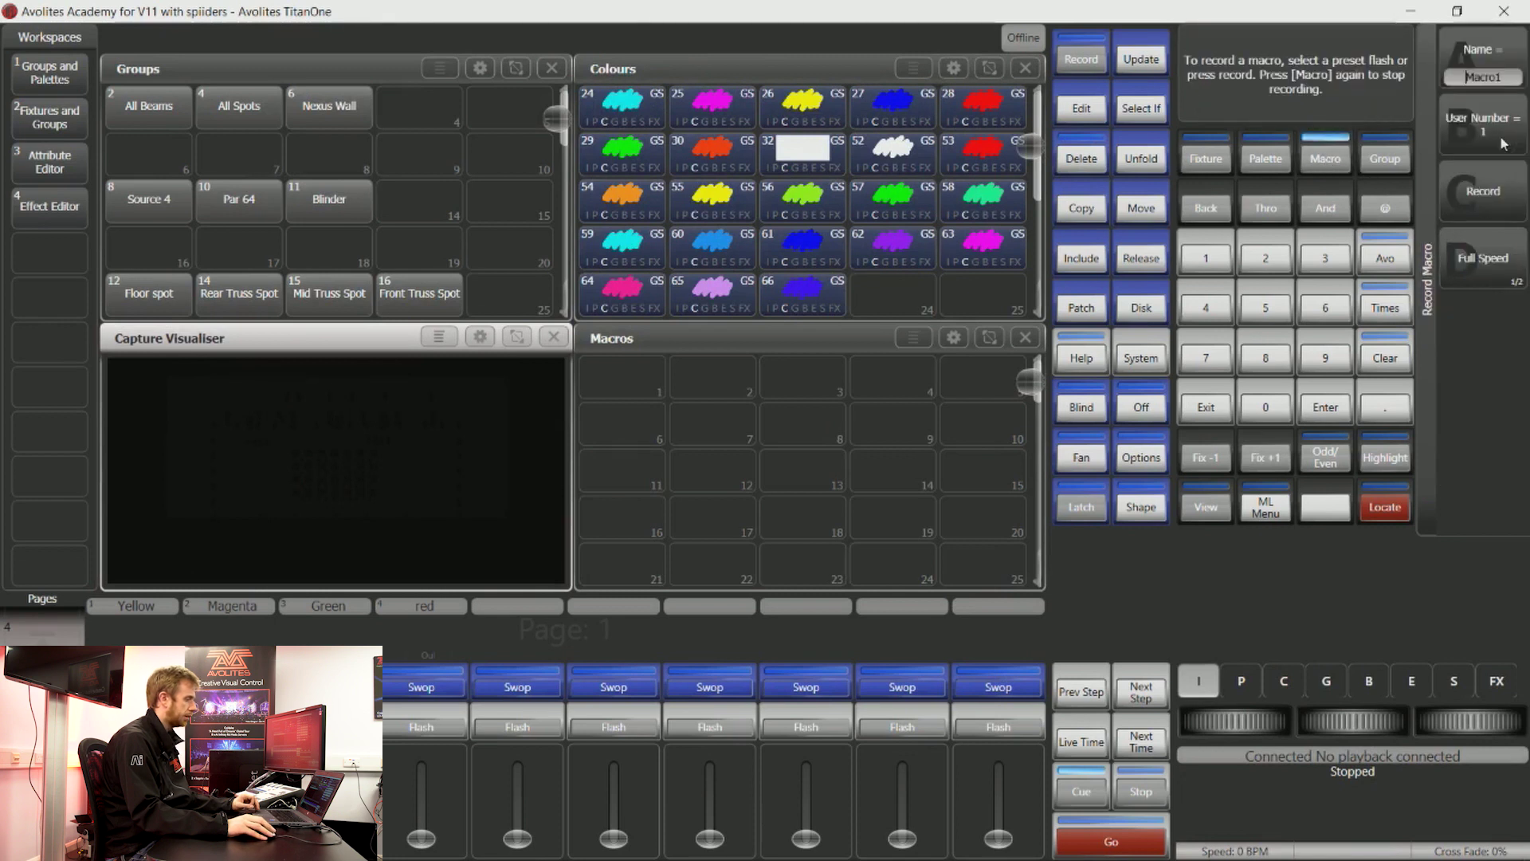
left_click(1514, 76)
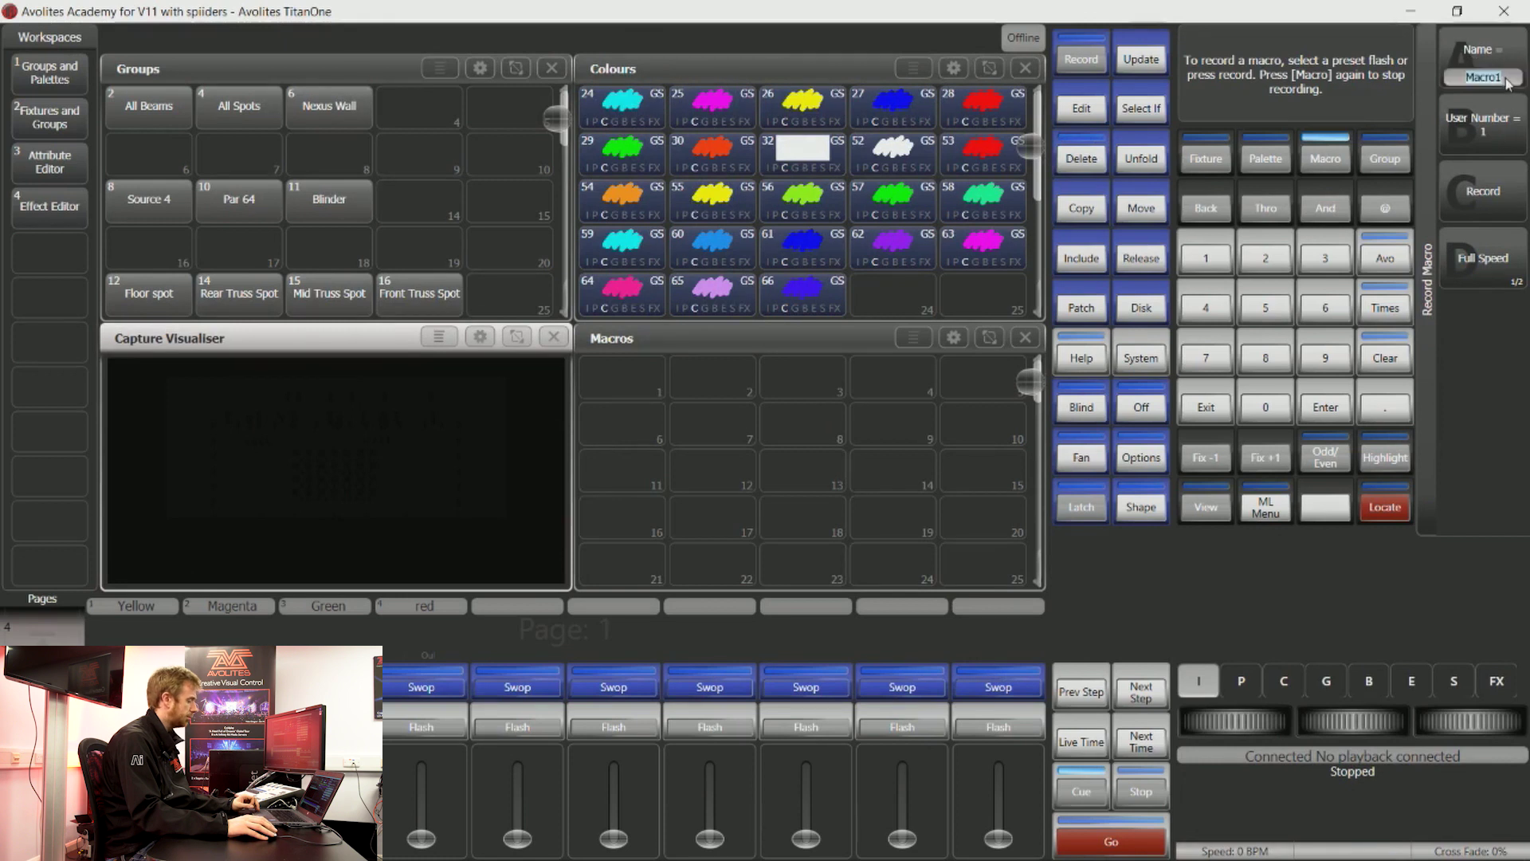
type("chase")
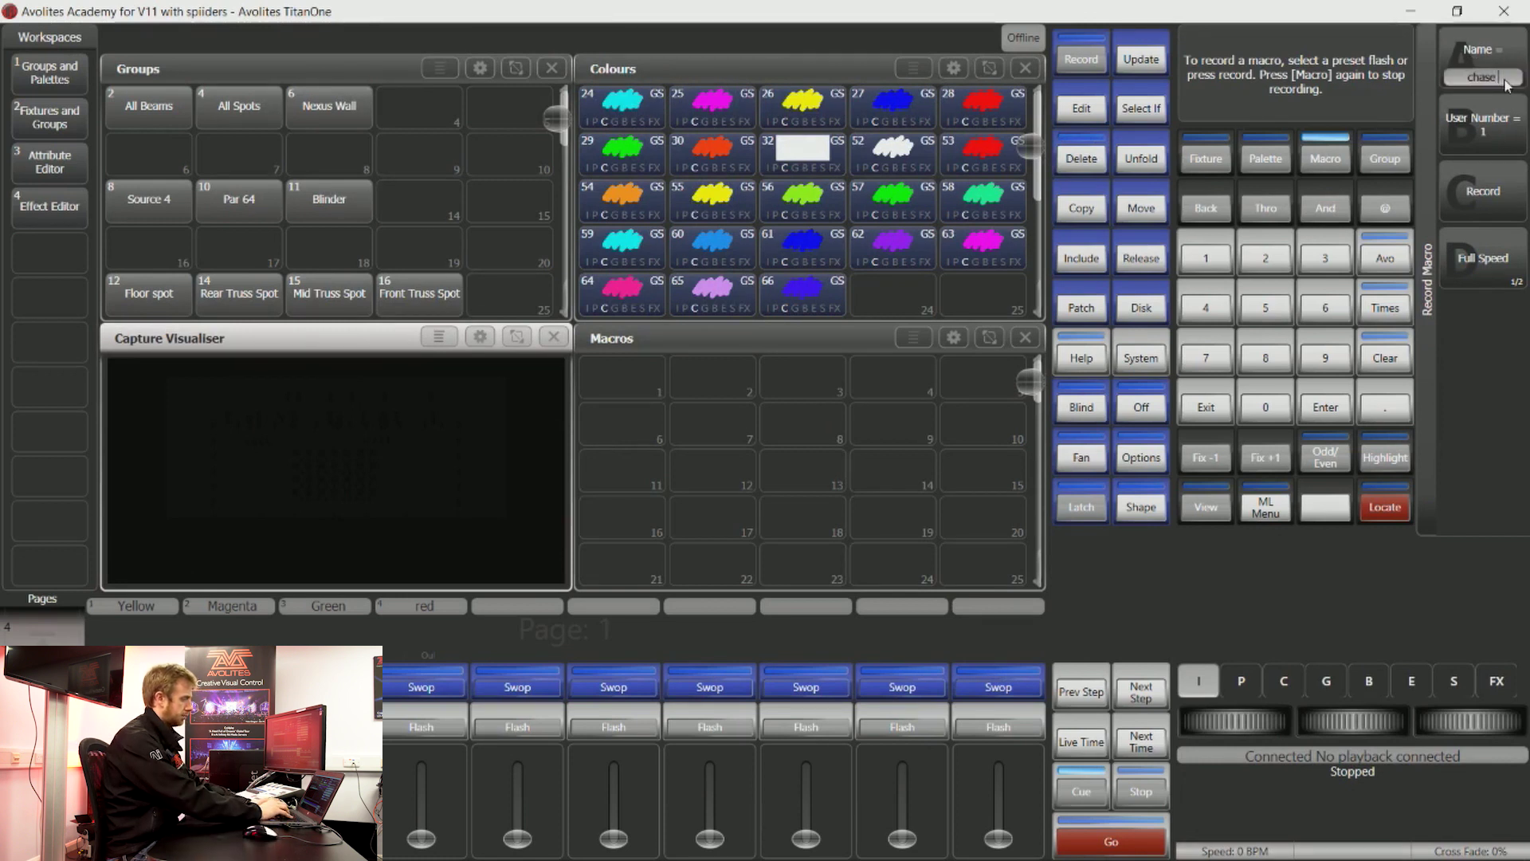
type(" macer")
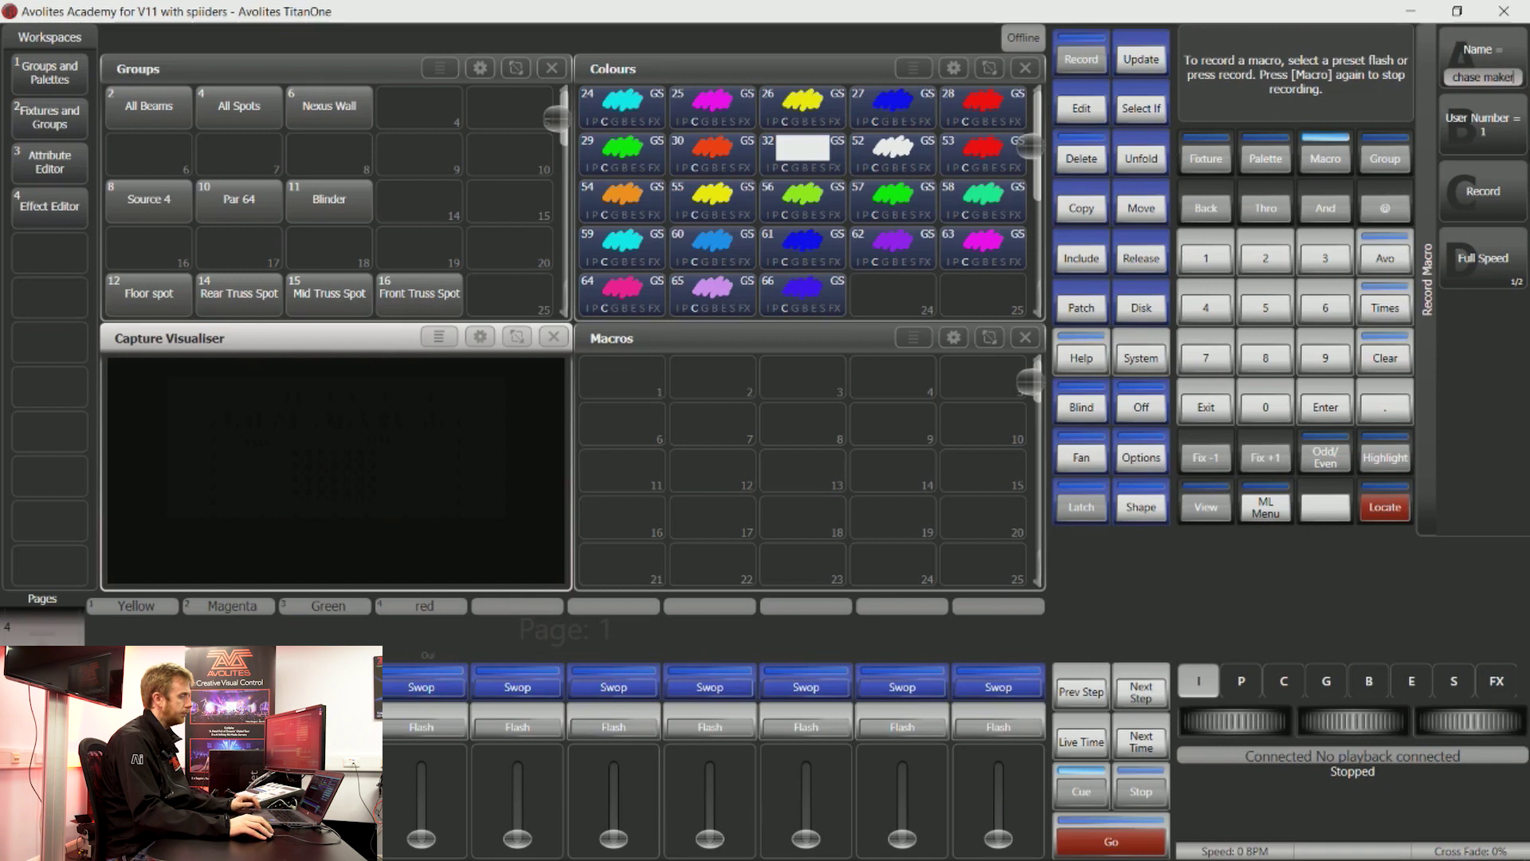
Set the macro's playback speed to Real Time and start recording it
left_click(1476, 271)
left_click(1479, 274)
left_click(1492, 281)
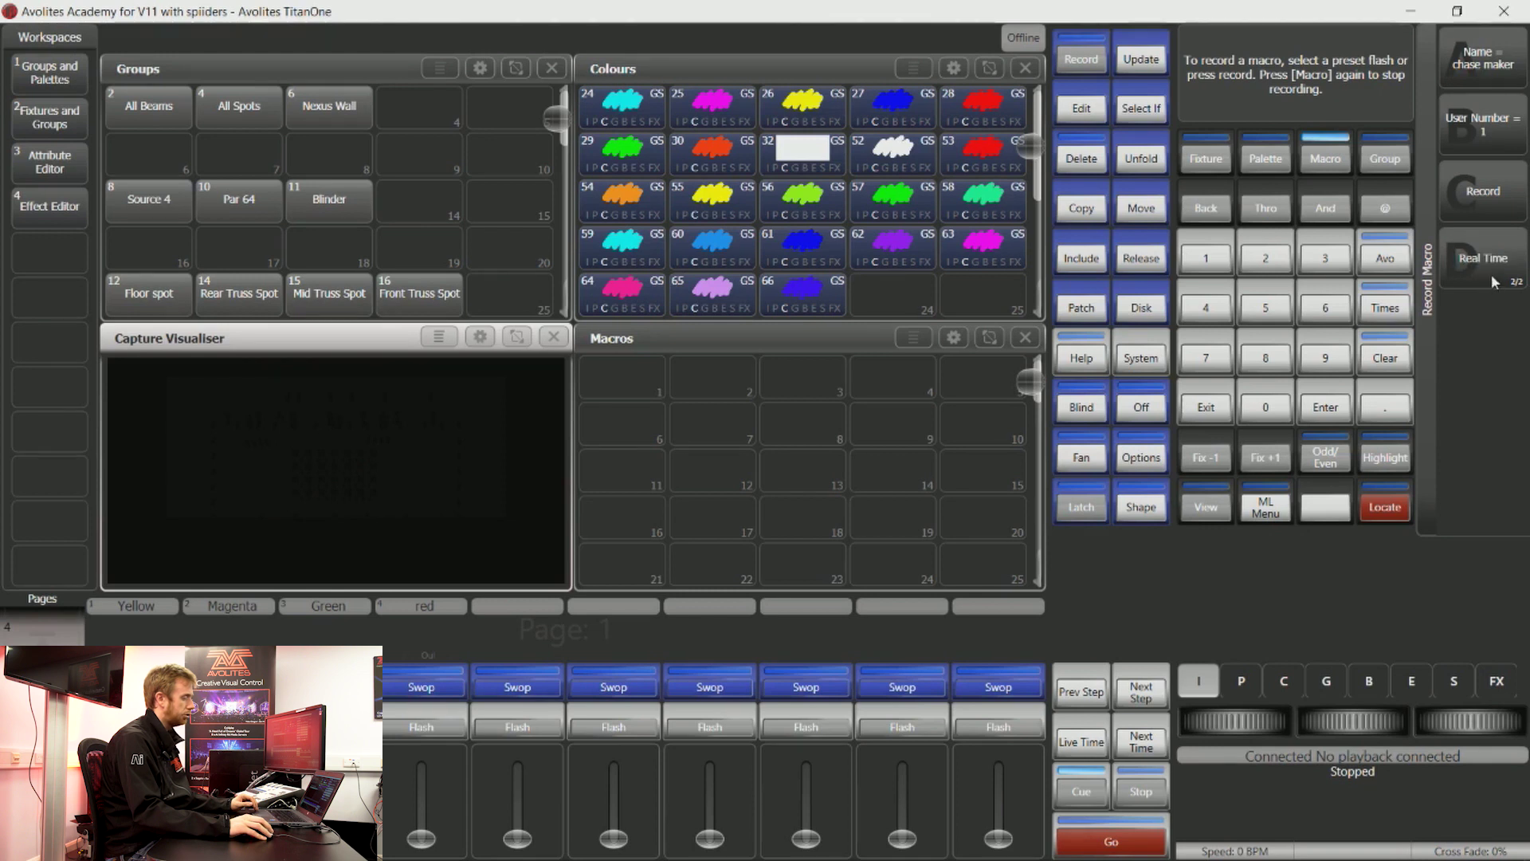
left_click(1485, 278)
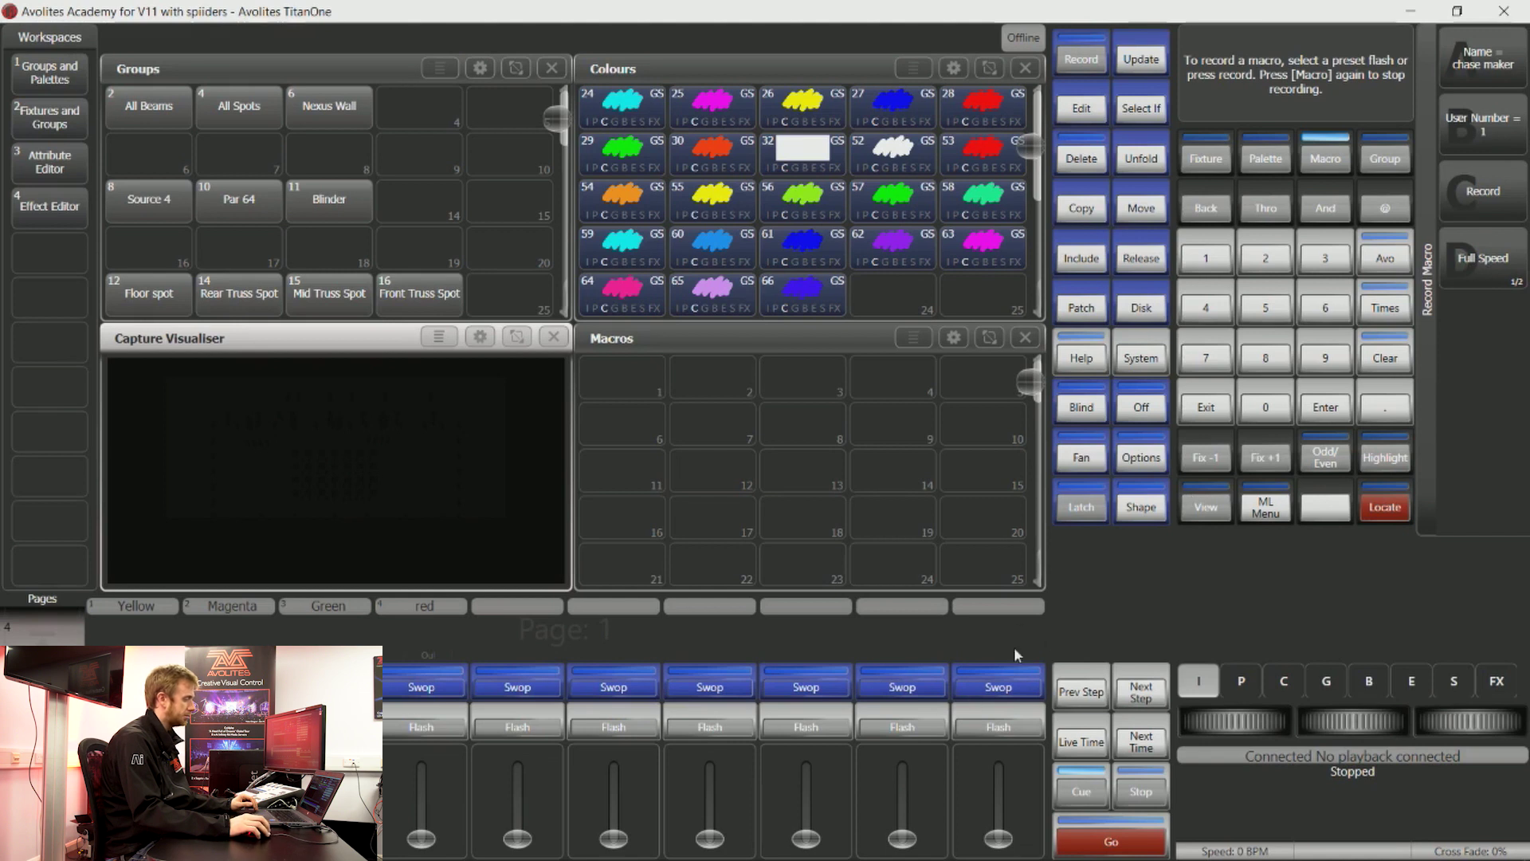
left_click(1488, 271)
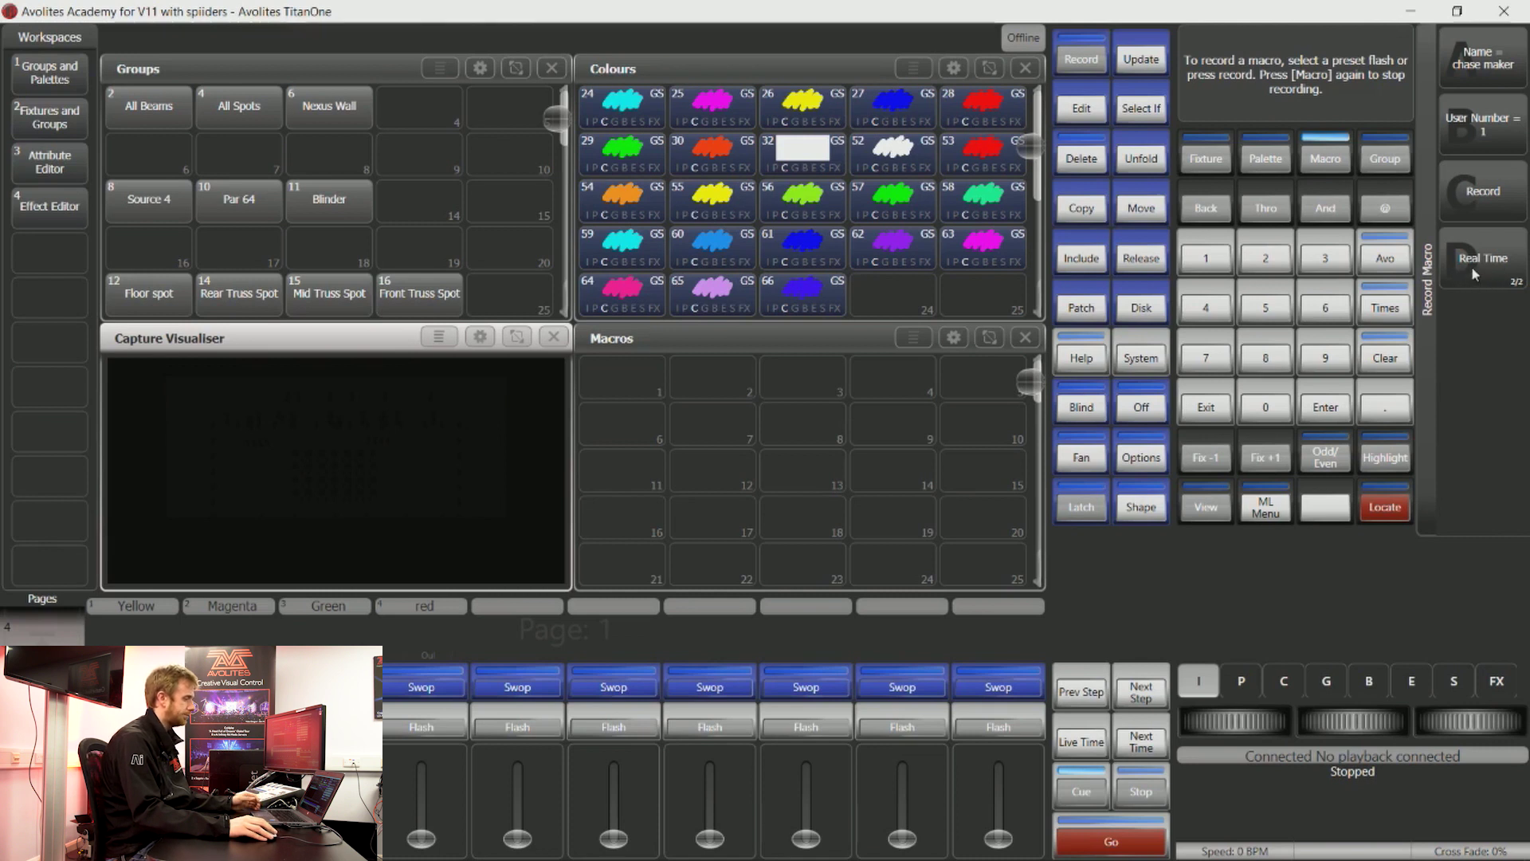
left_click(1490, 195)
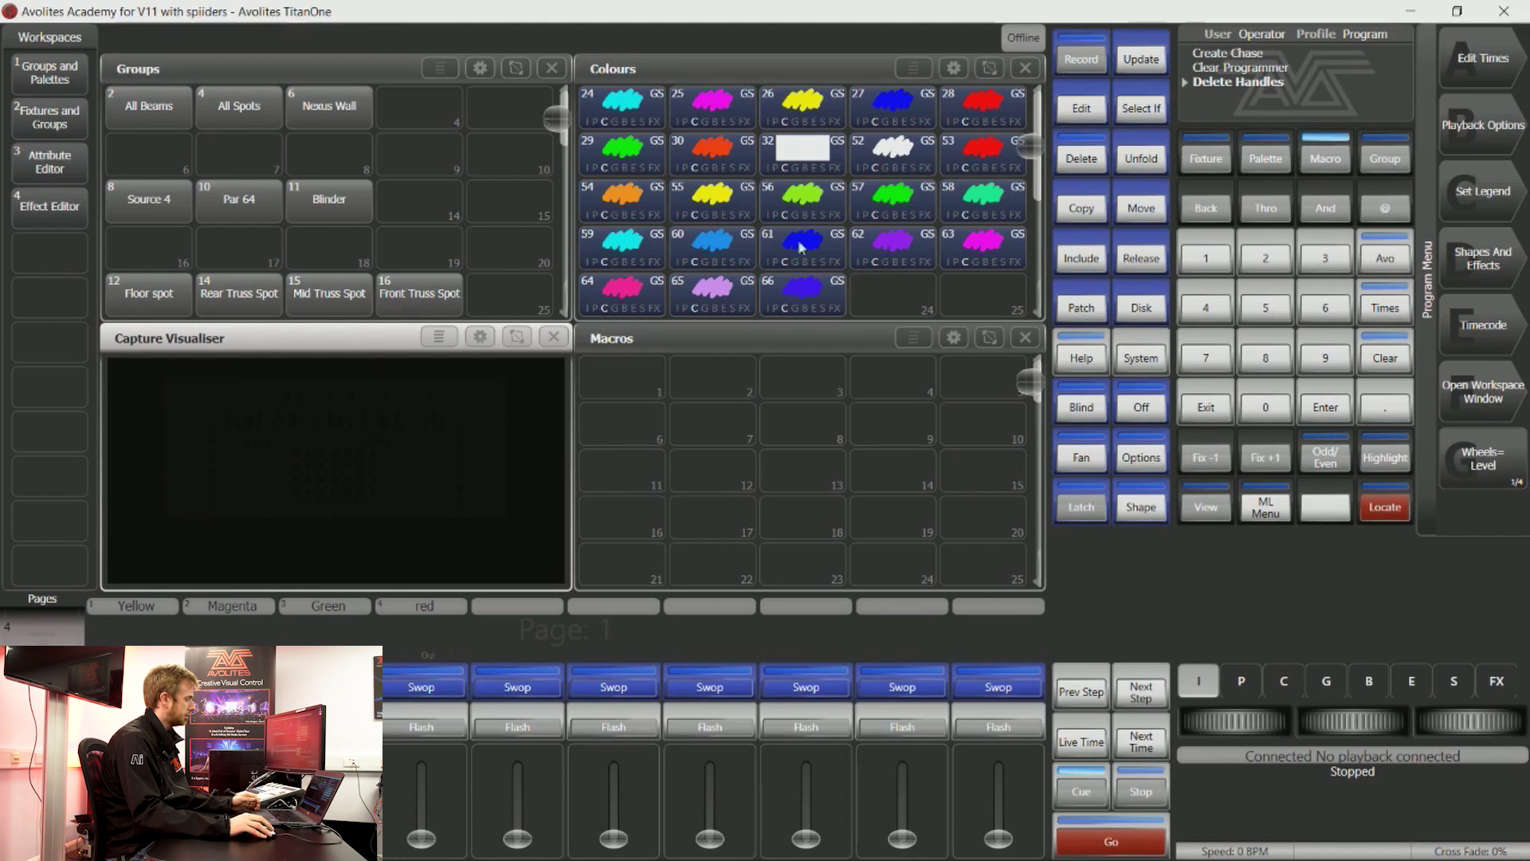
Locate the All Spots group and create a new chase on the tenth playback handle
left_click(247, 109)
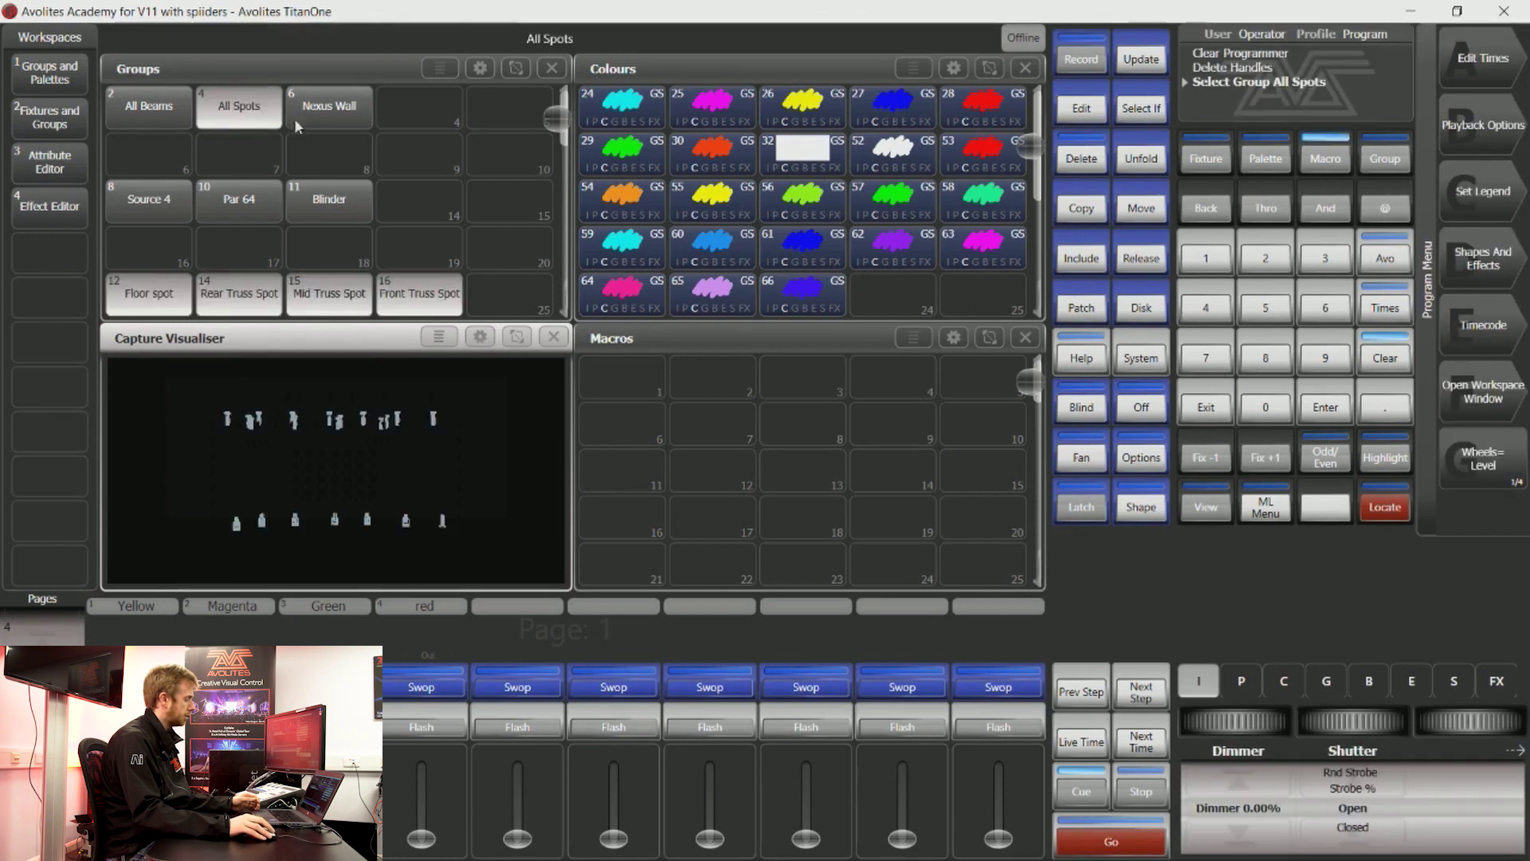
left_click(1383, 510)
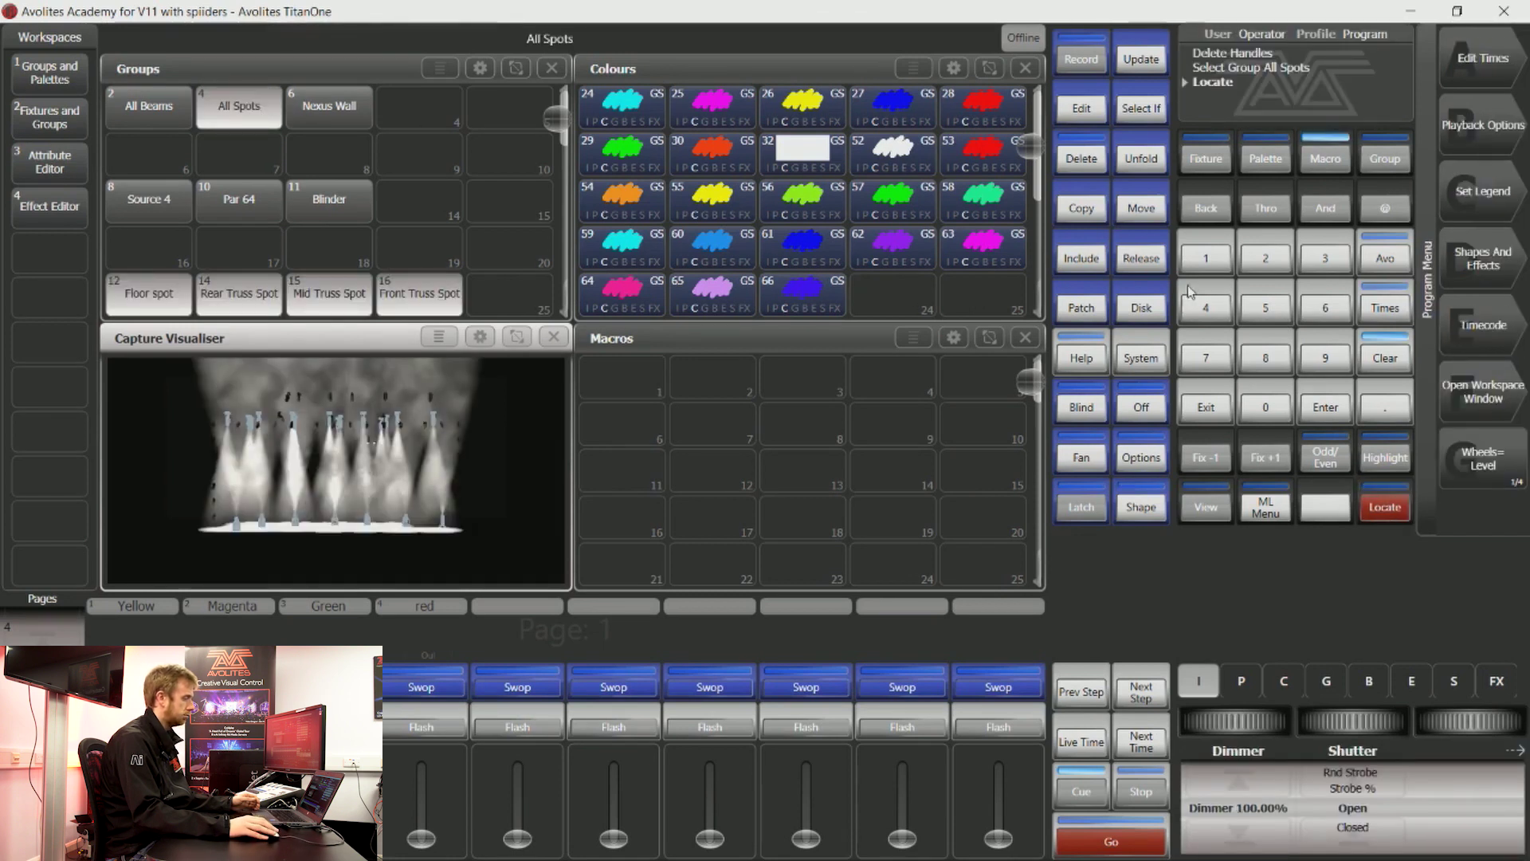
left_click(1083, 65)
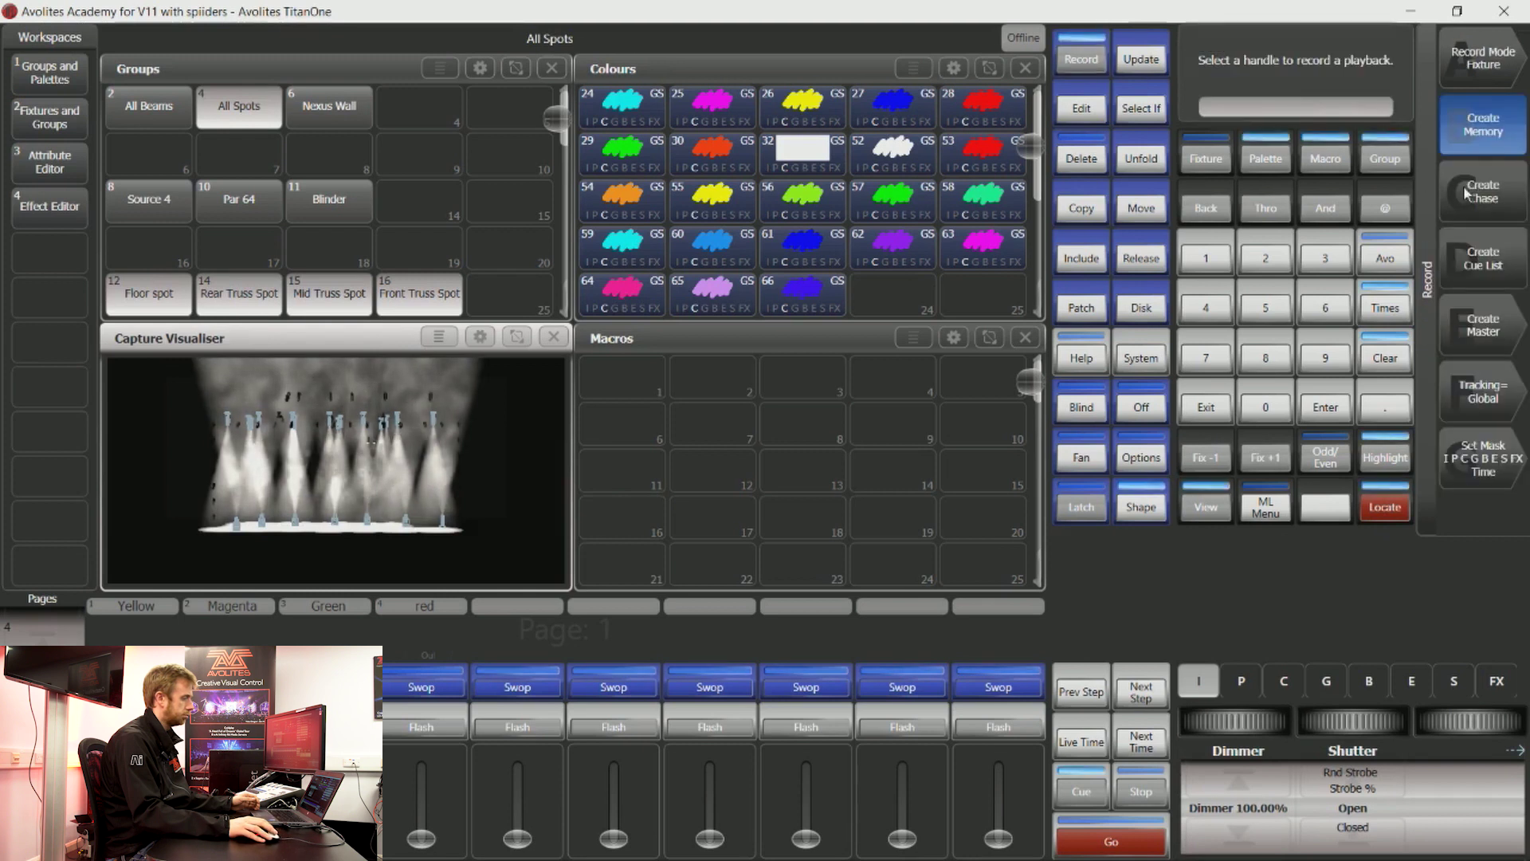
left_click(1470, 197)
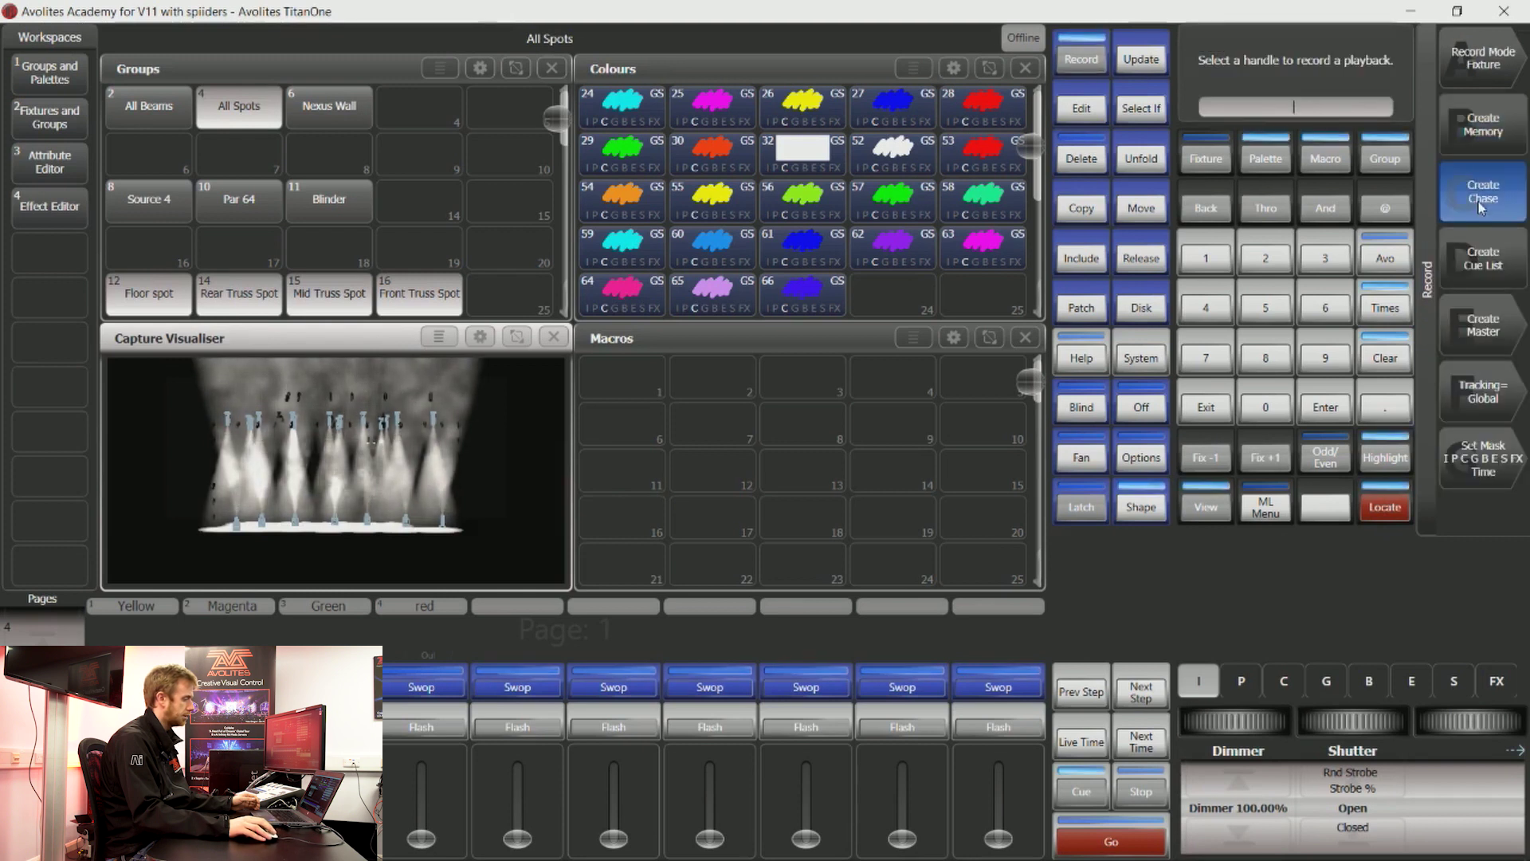
left_click(1003, 687)
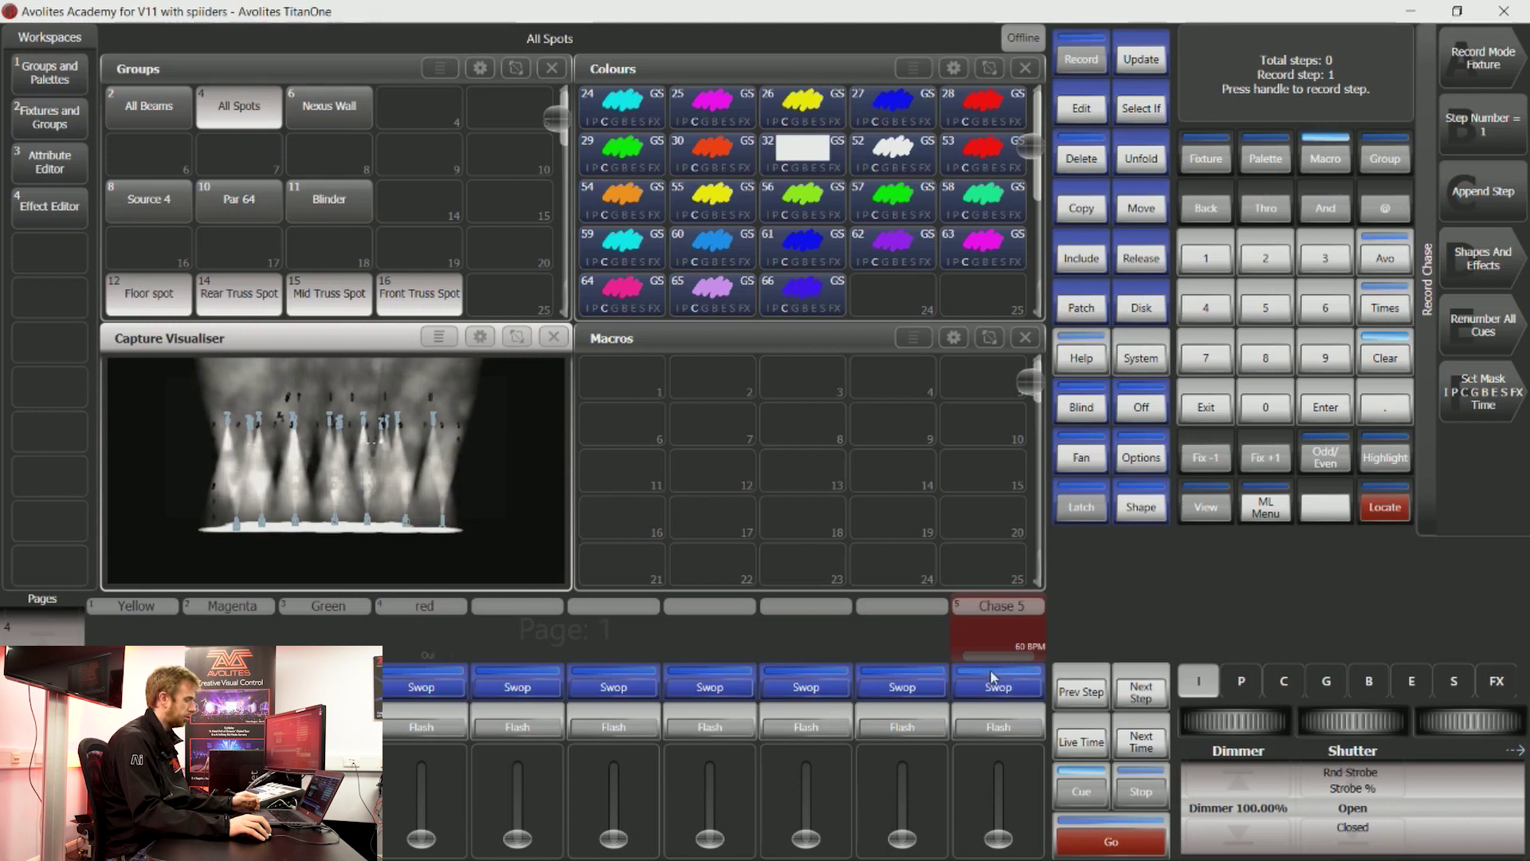
Append three chase steps with the spots in cyan, magenta and yellow from colour palettes 24, 25 and 26
left_click(632, 112)
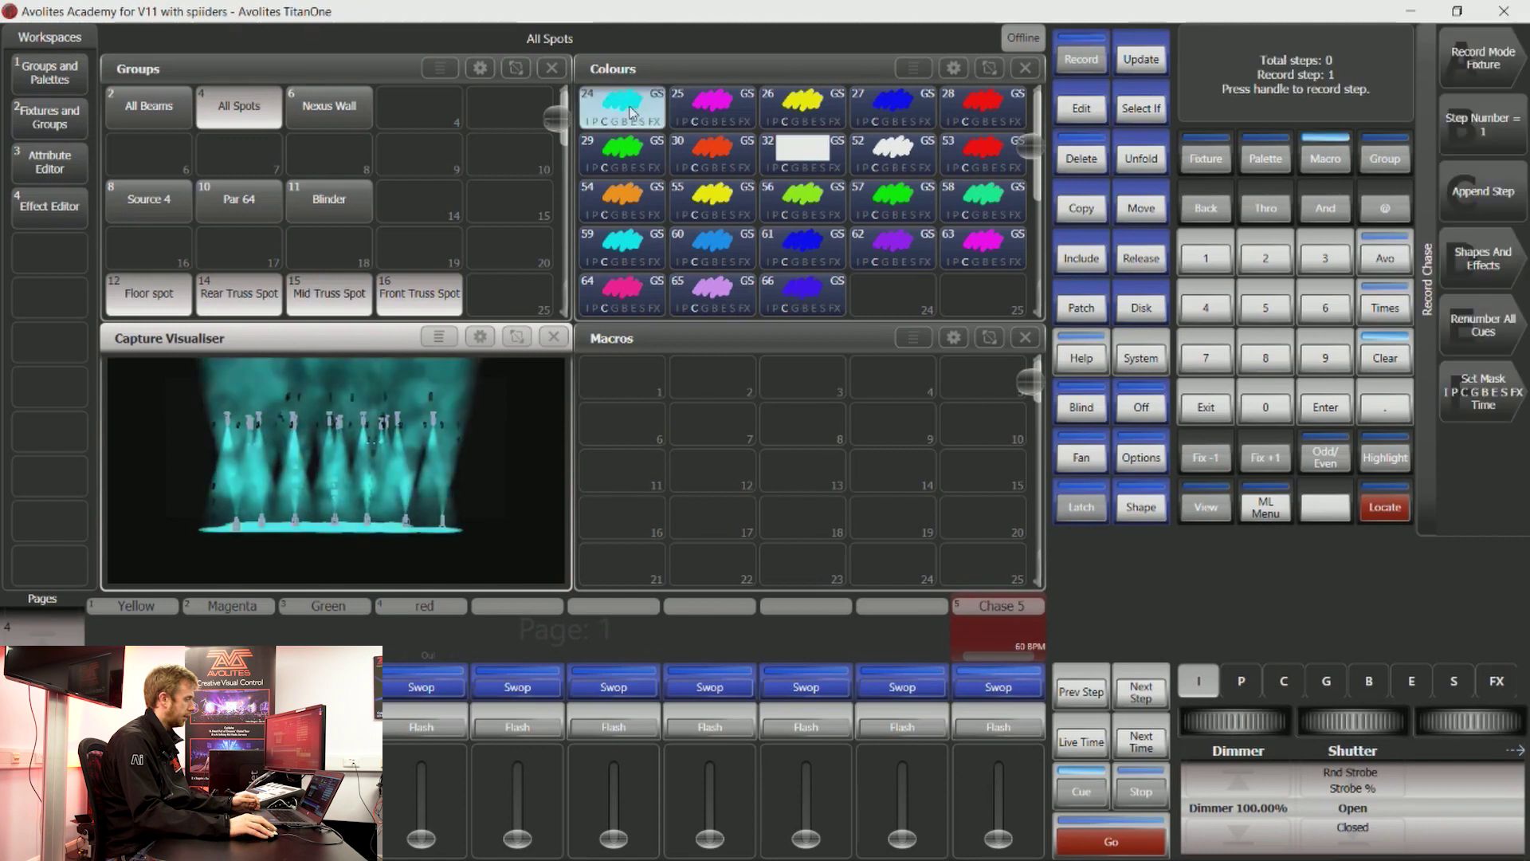
left_click(1497, 200)
left_click(727, 116)
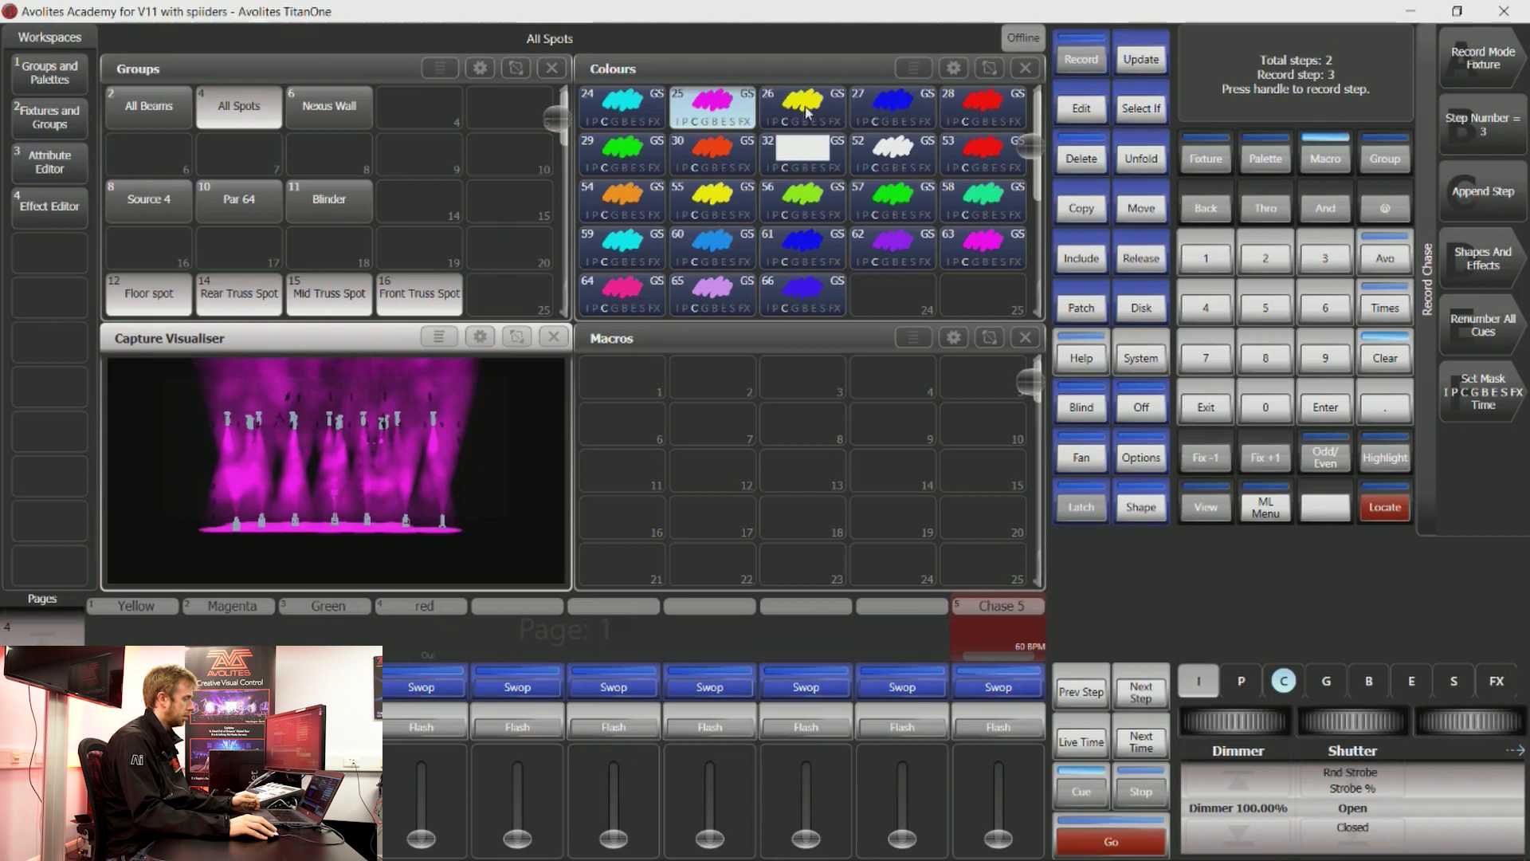
left_click(807, 106)
left_click(1472, 193)
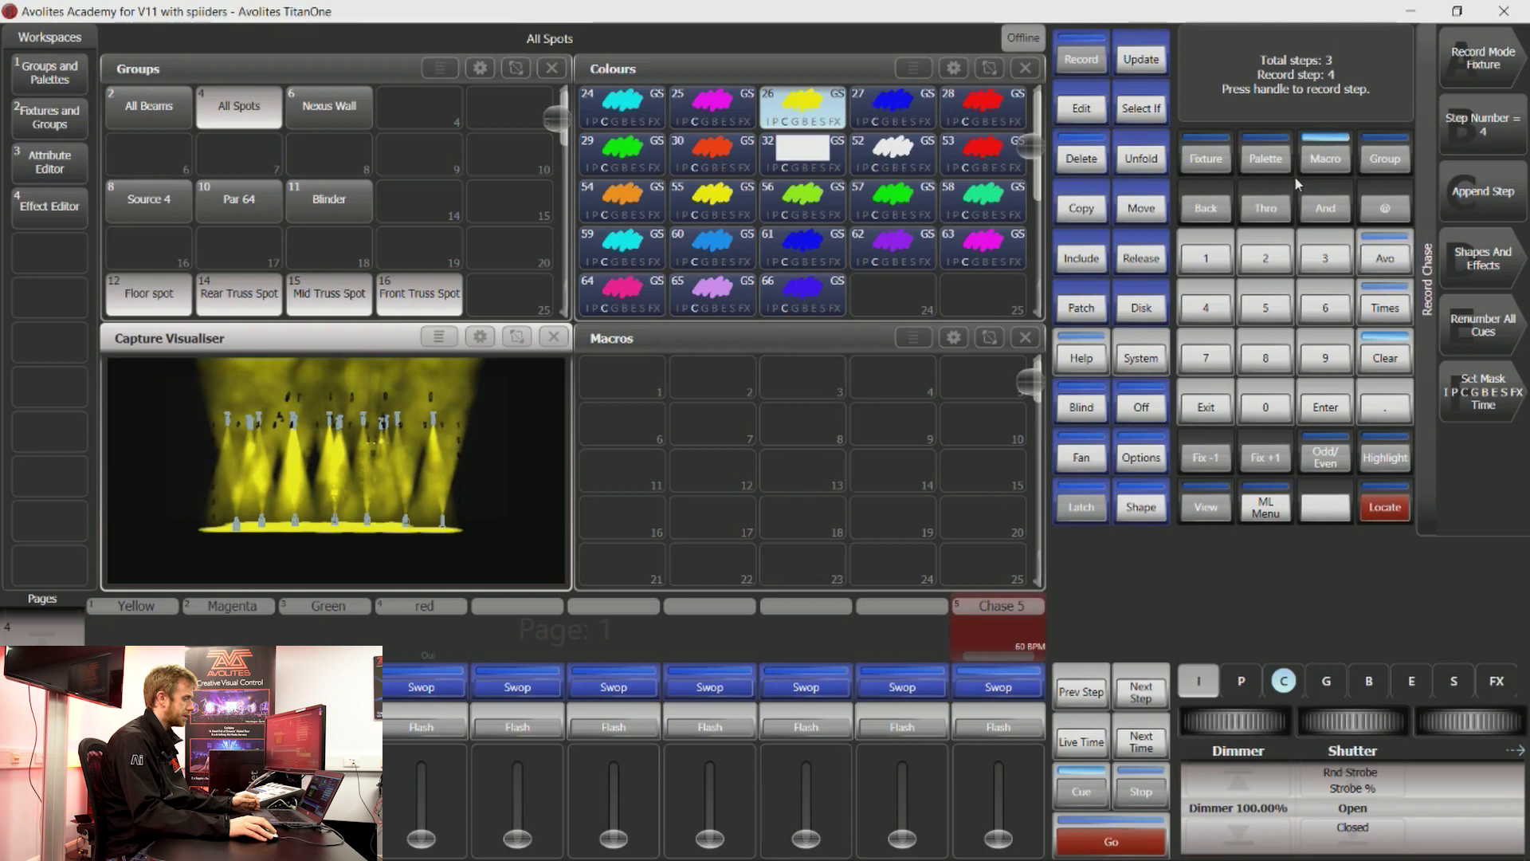
Finish the macro recording after clearing the programmer and exiting chase record mode
left_click(1385, 358)
left_click(1385, 358)
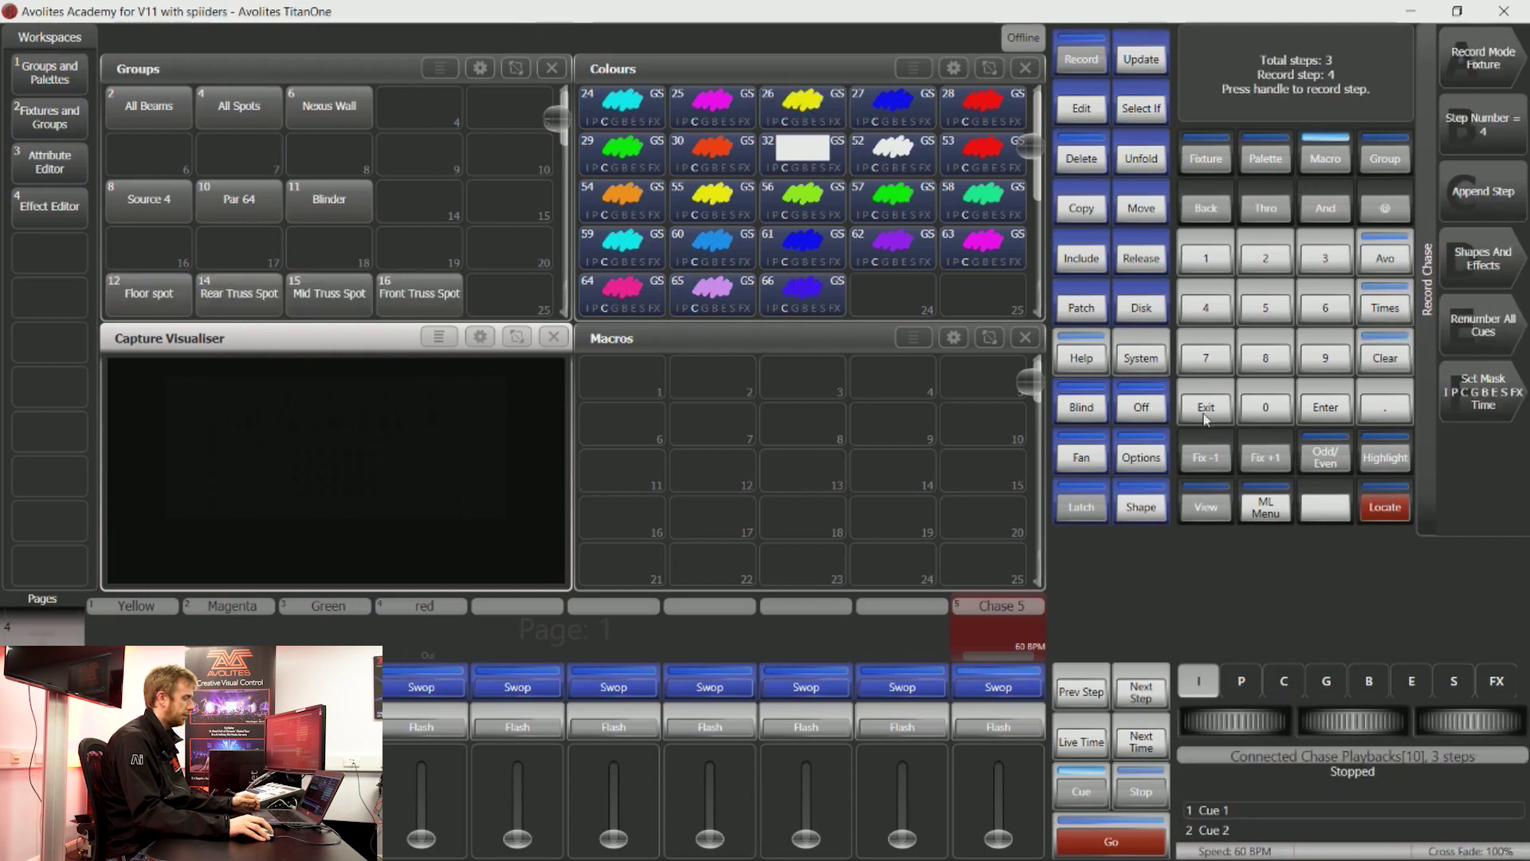
left_click(1207, 408)
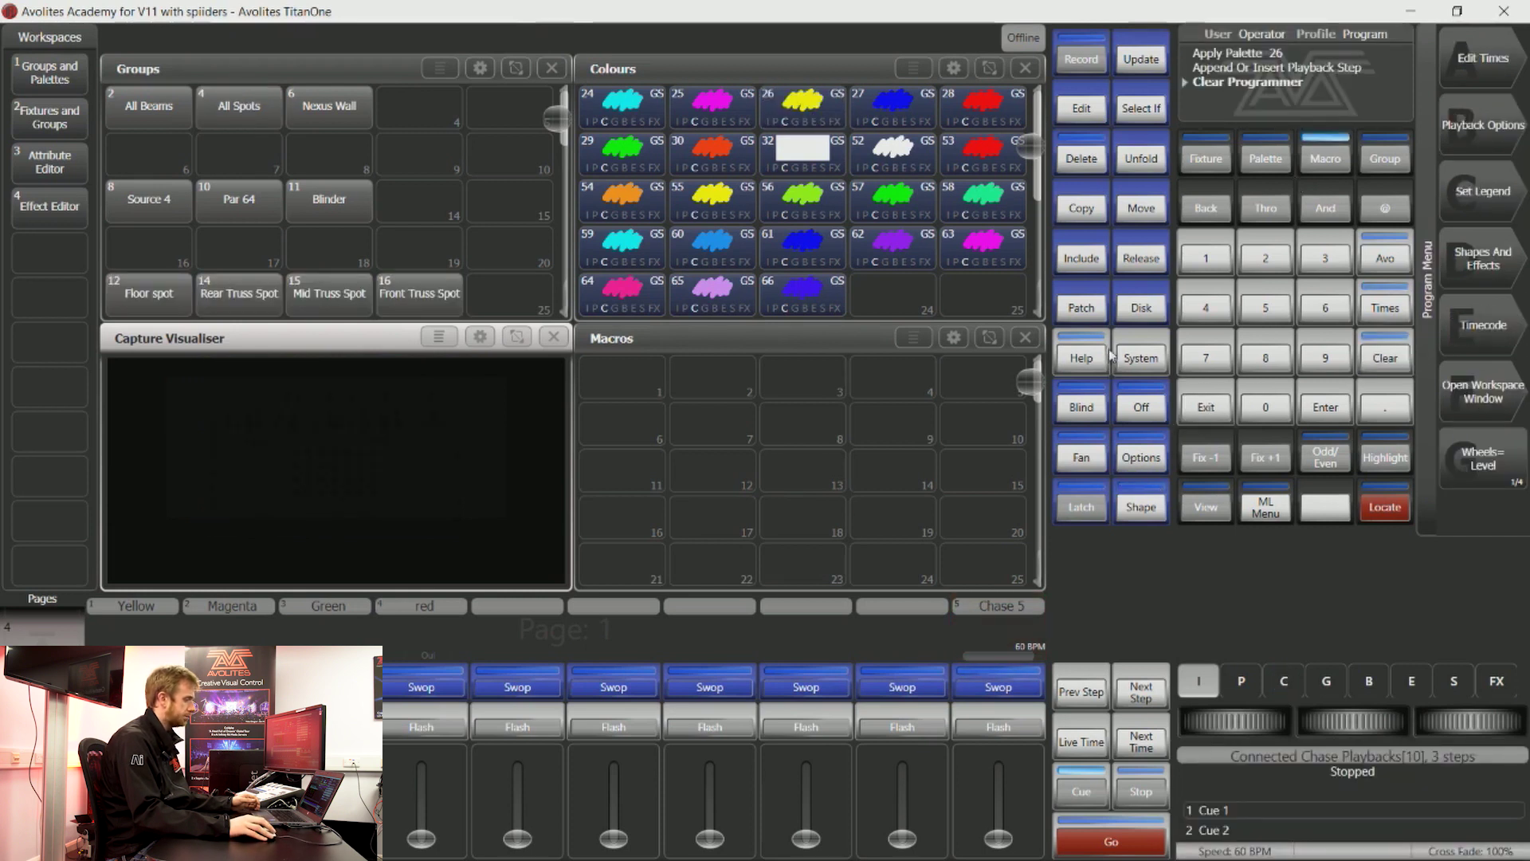
left_click(1334, 164)
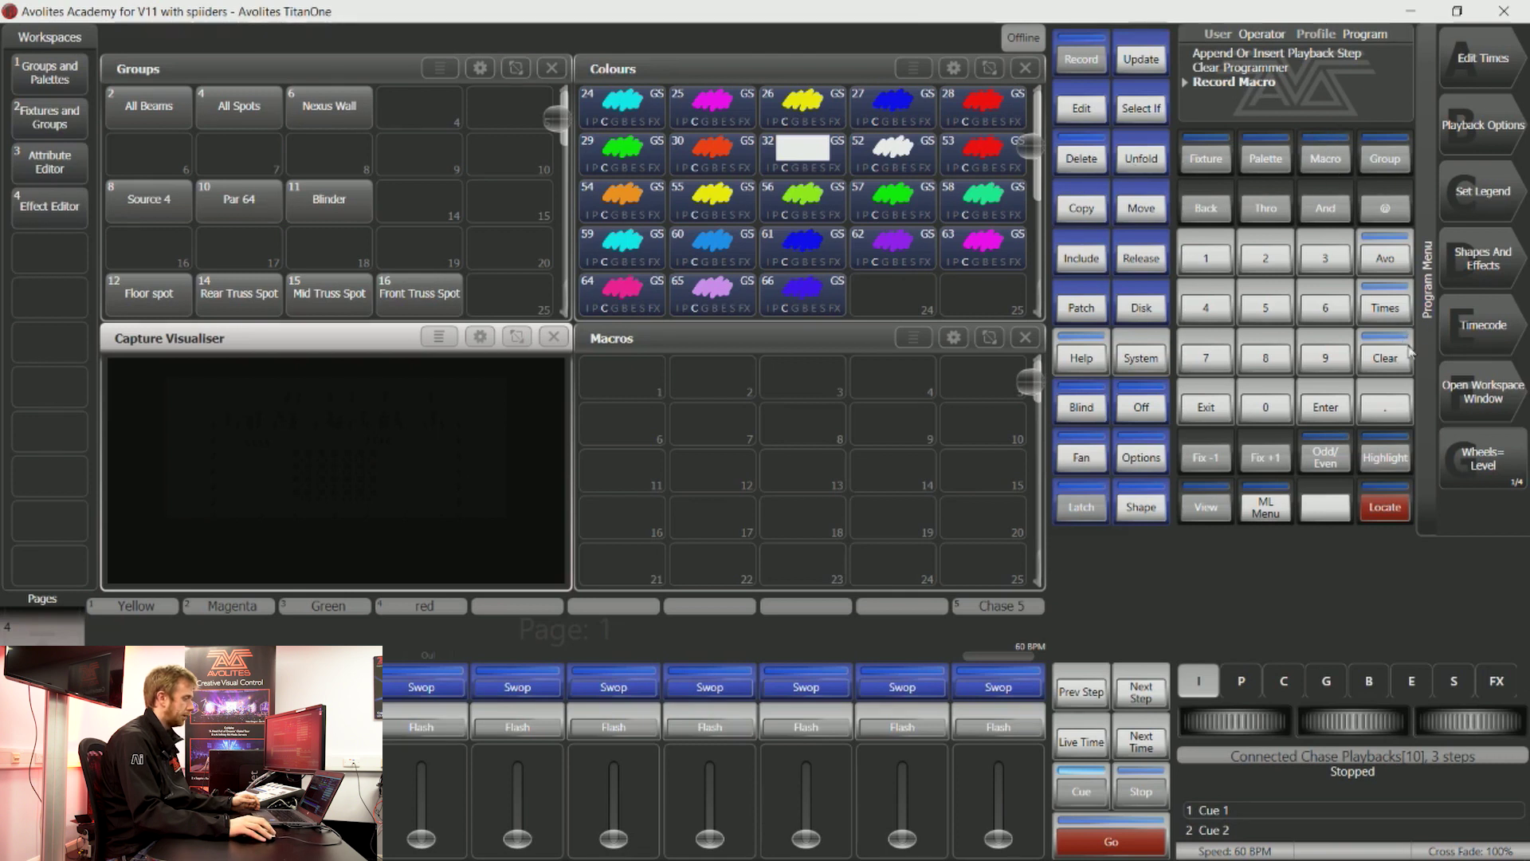
Open the Show Library workspace window and display its Show Library view
left_click(868, 349)
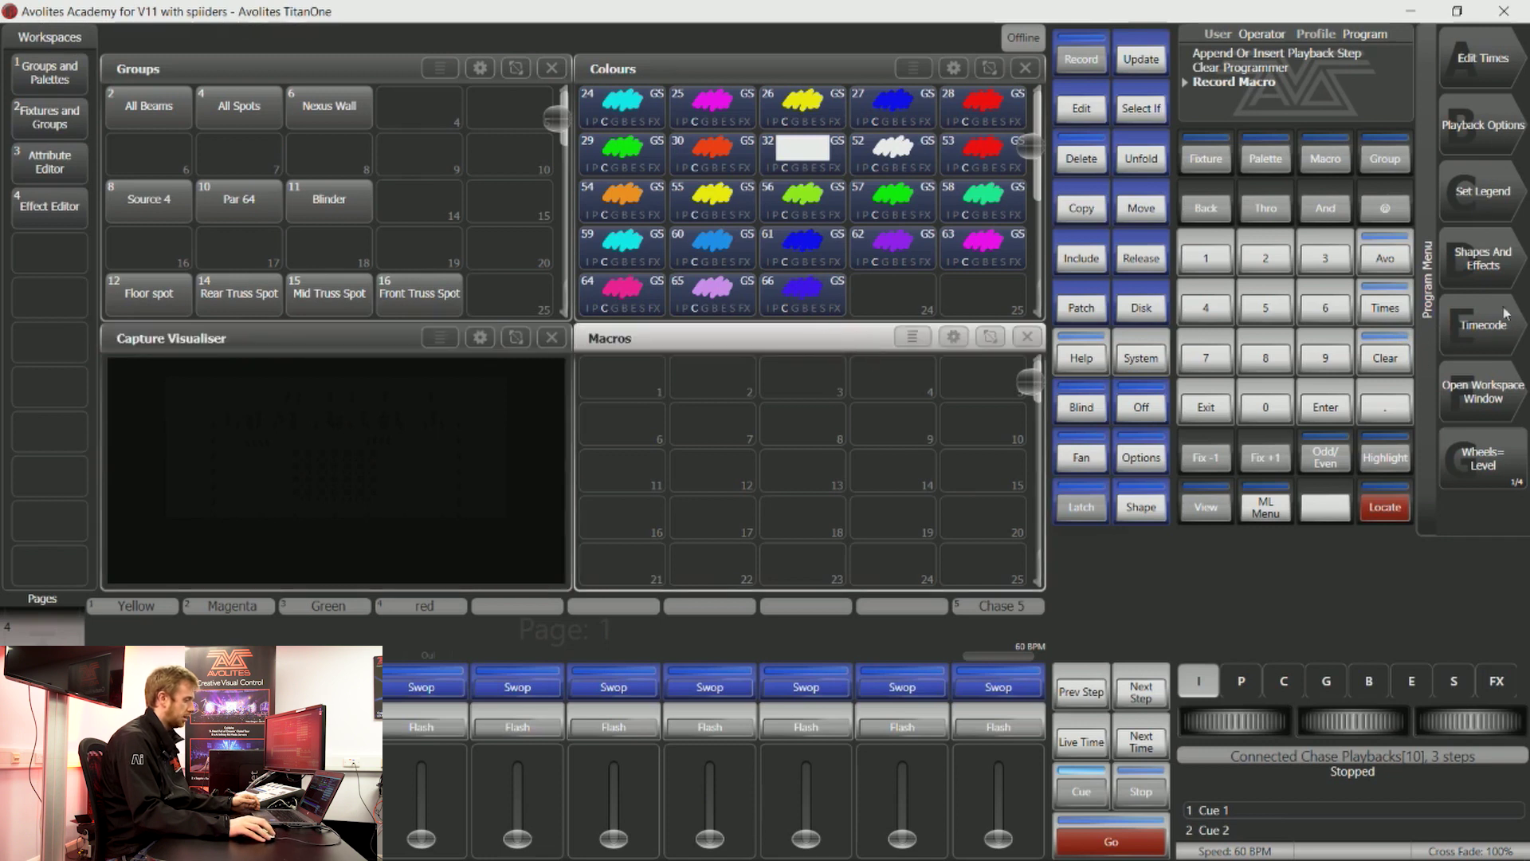
left_click(1492, 398)
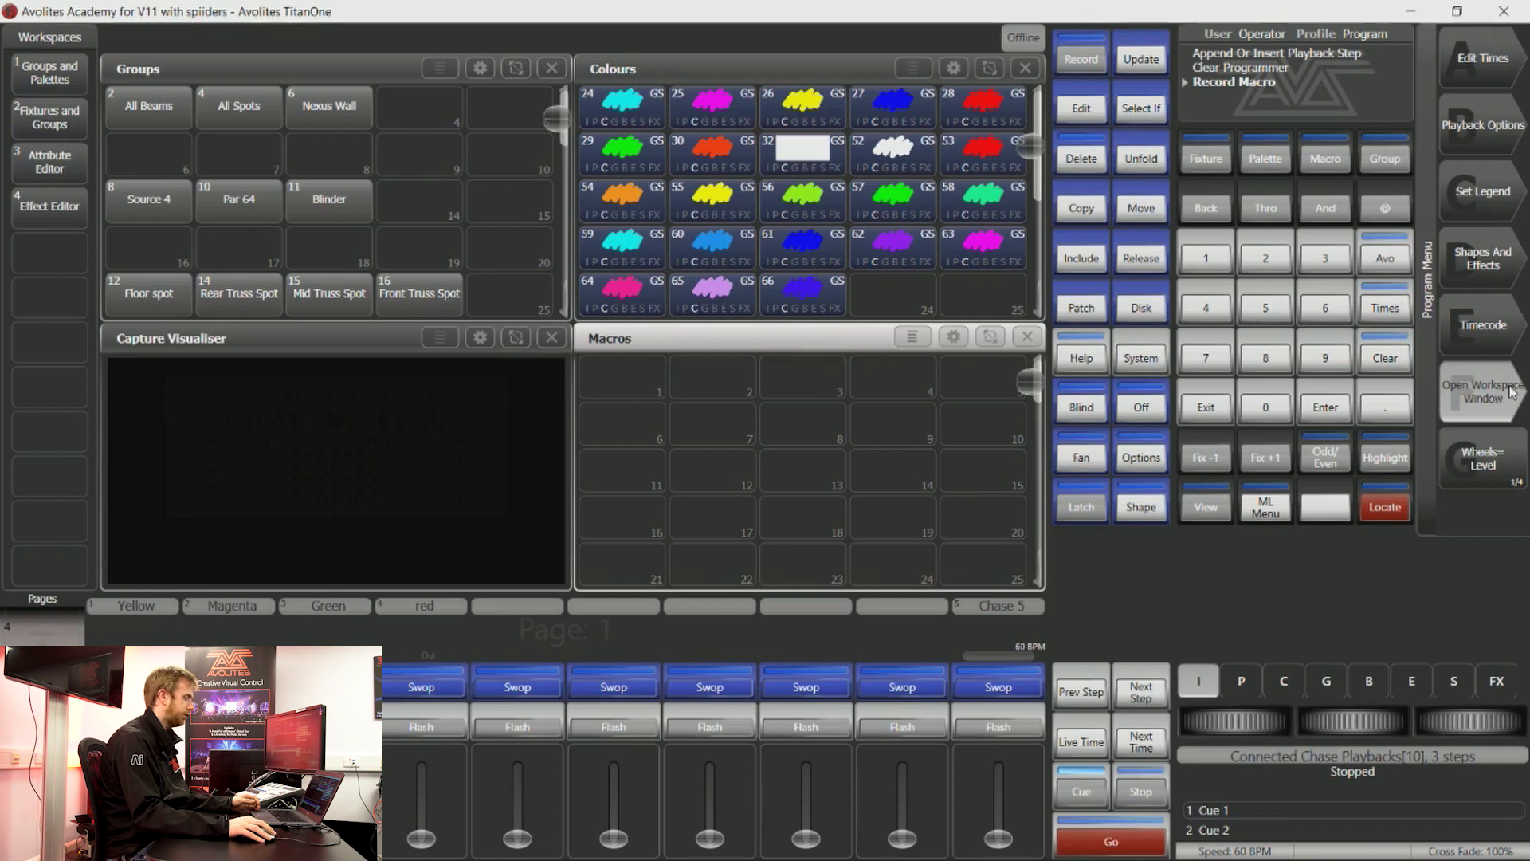
type("ca")
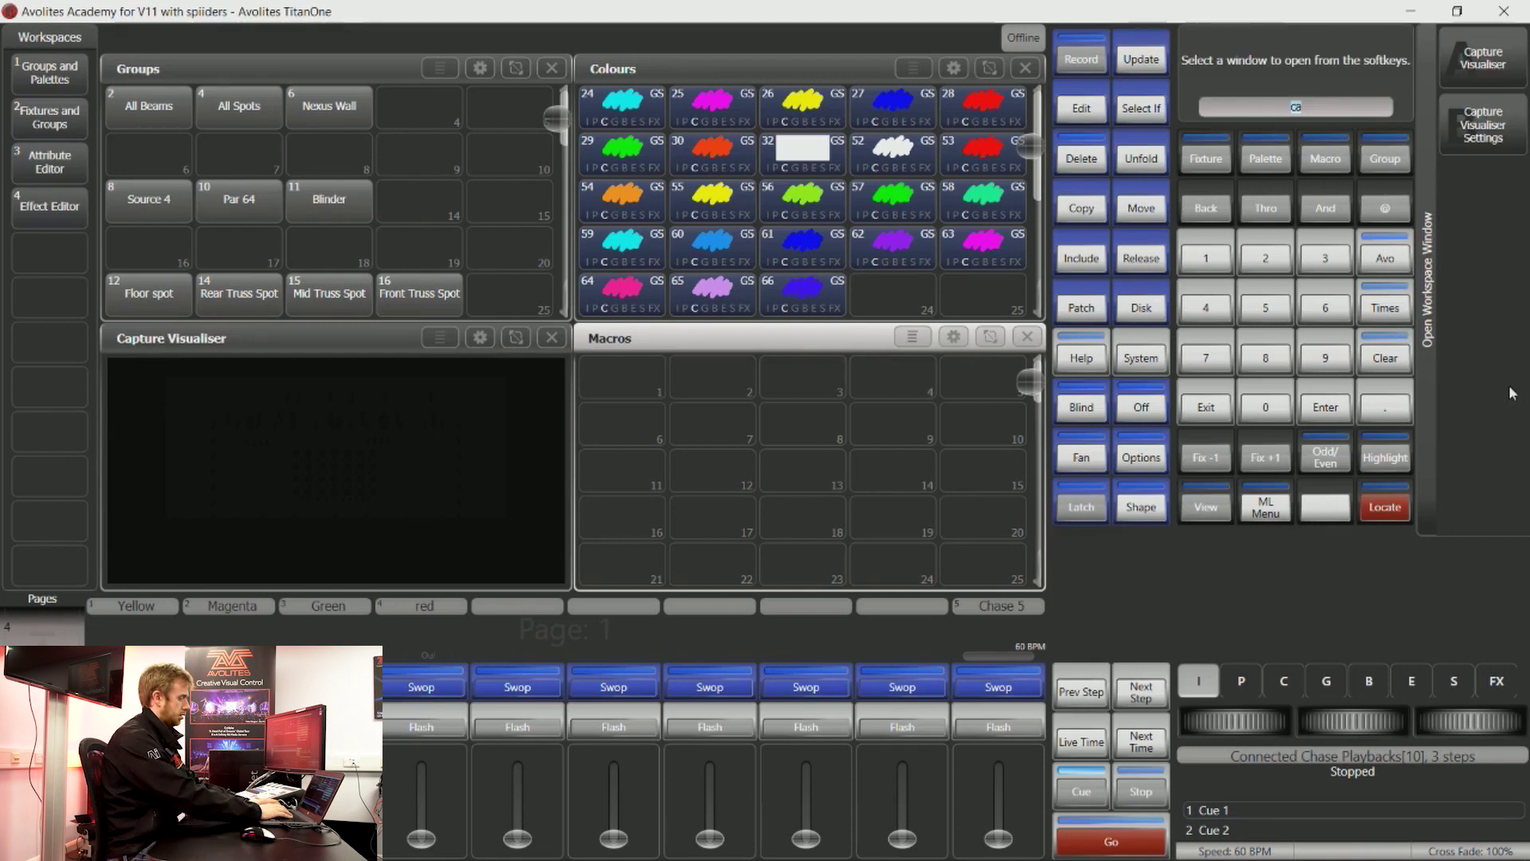
key("BackSpace")
key("BackSpace")
type("show")
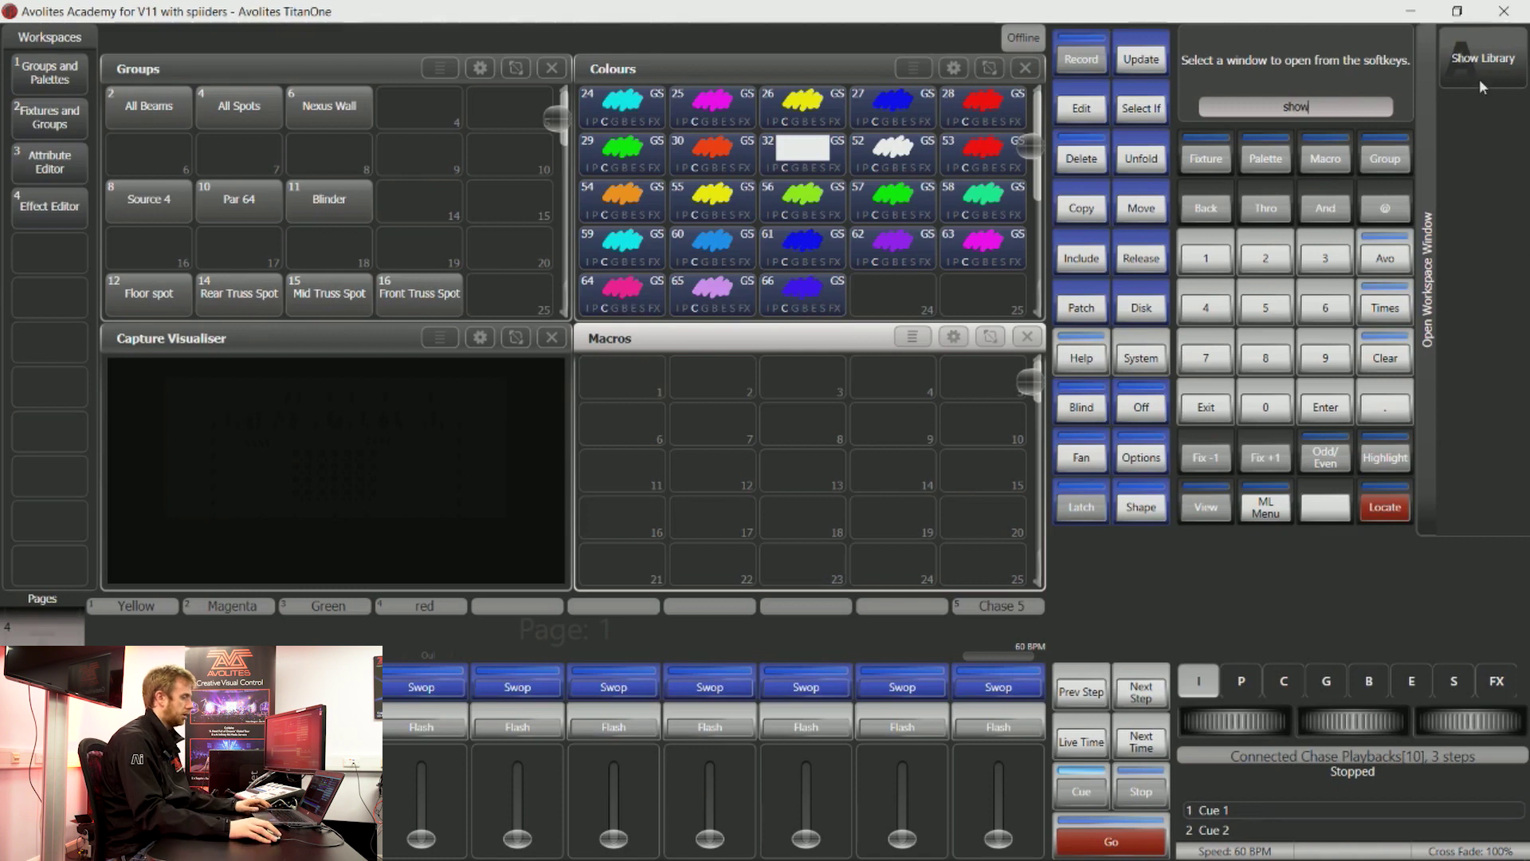
left_click(1479, 79)
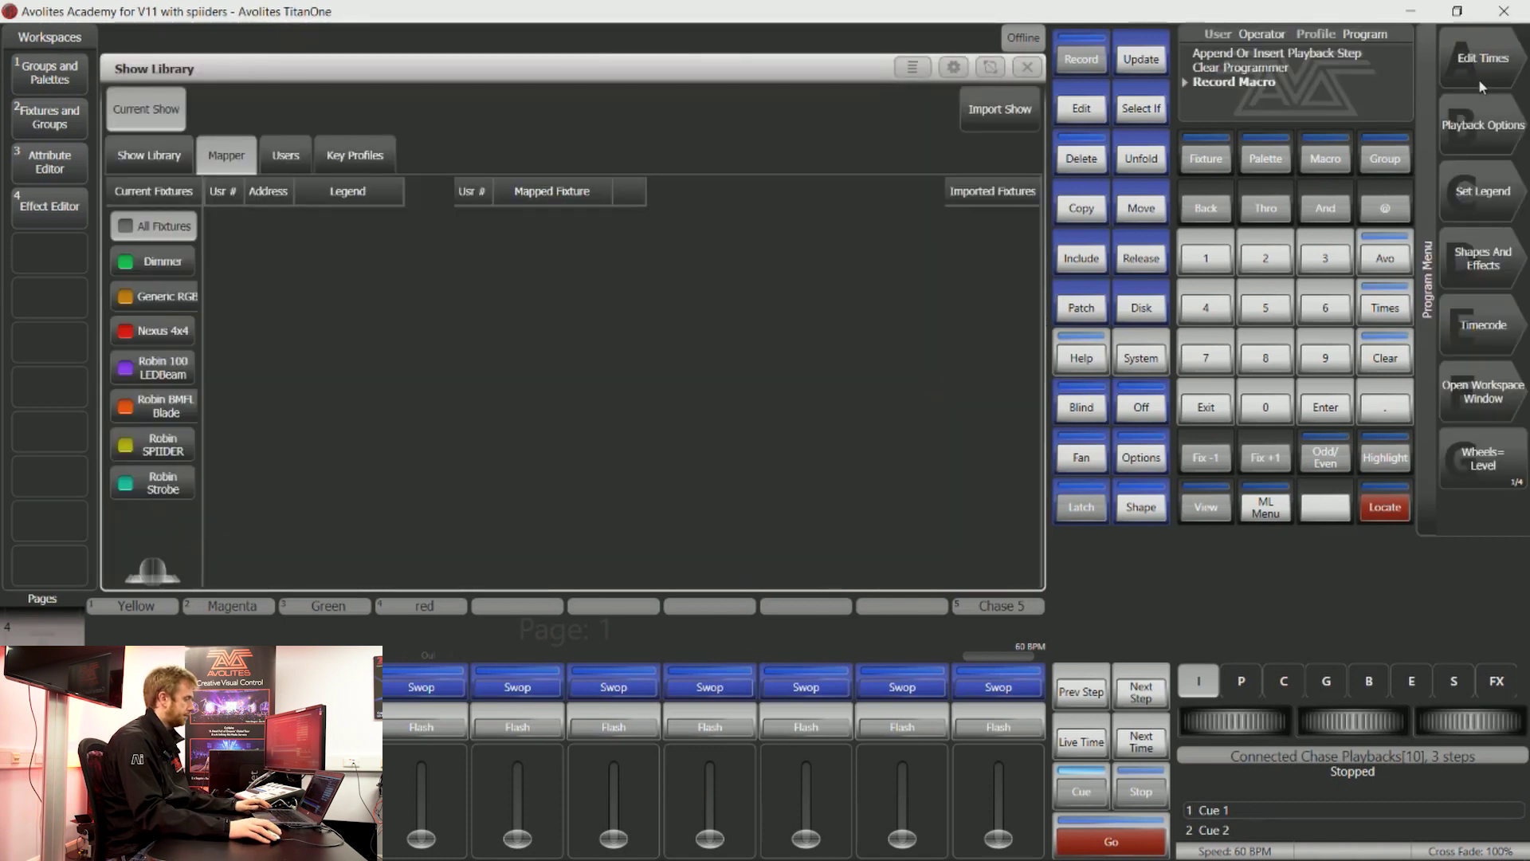
left_click(161, 163)
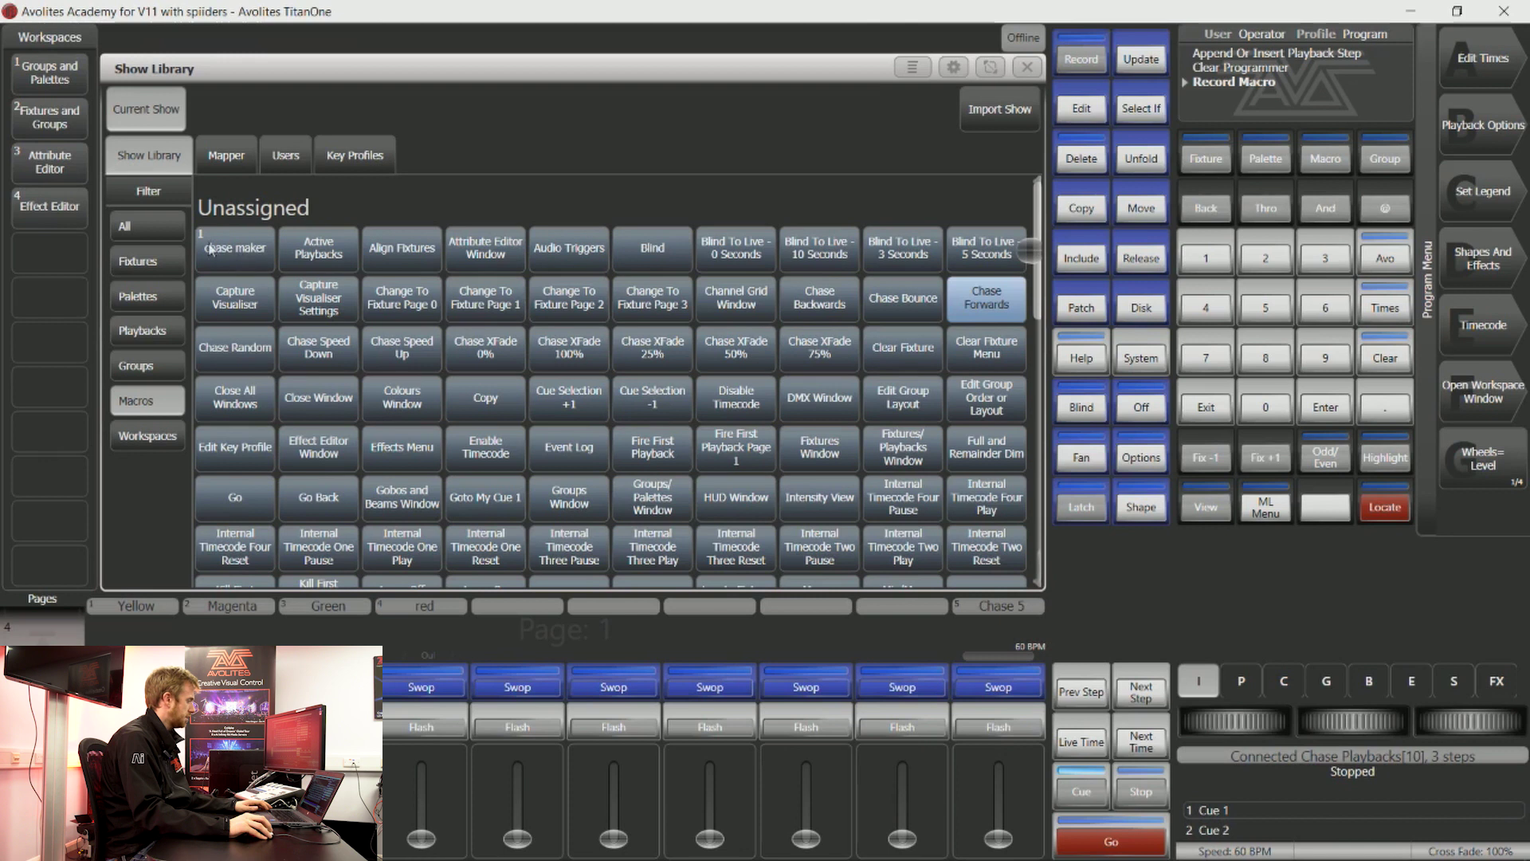
Shrink the Show Library window and move the chase maker macro onto the first handle of the Macros window
left_click(955, 68)
left_click(179, 151)
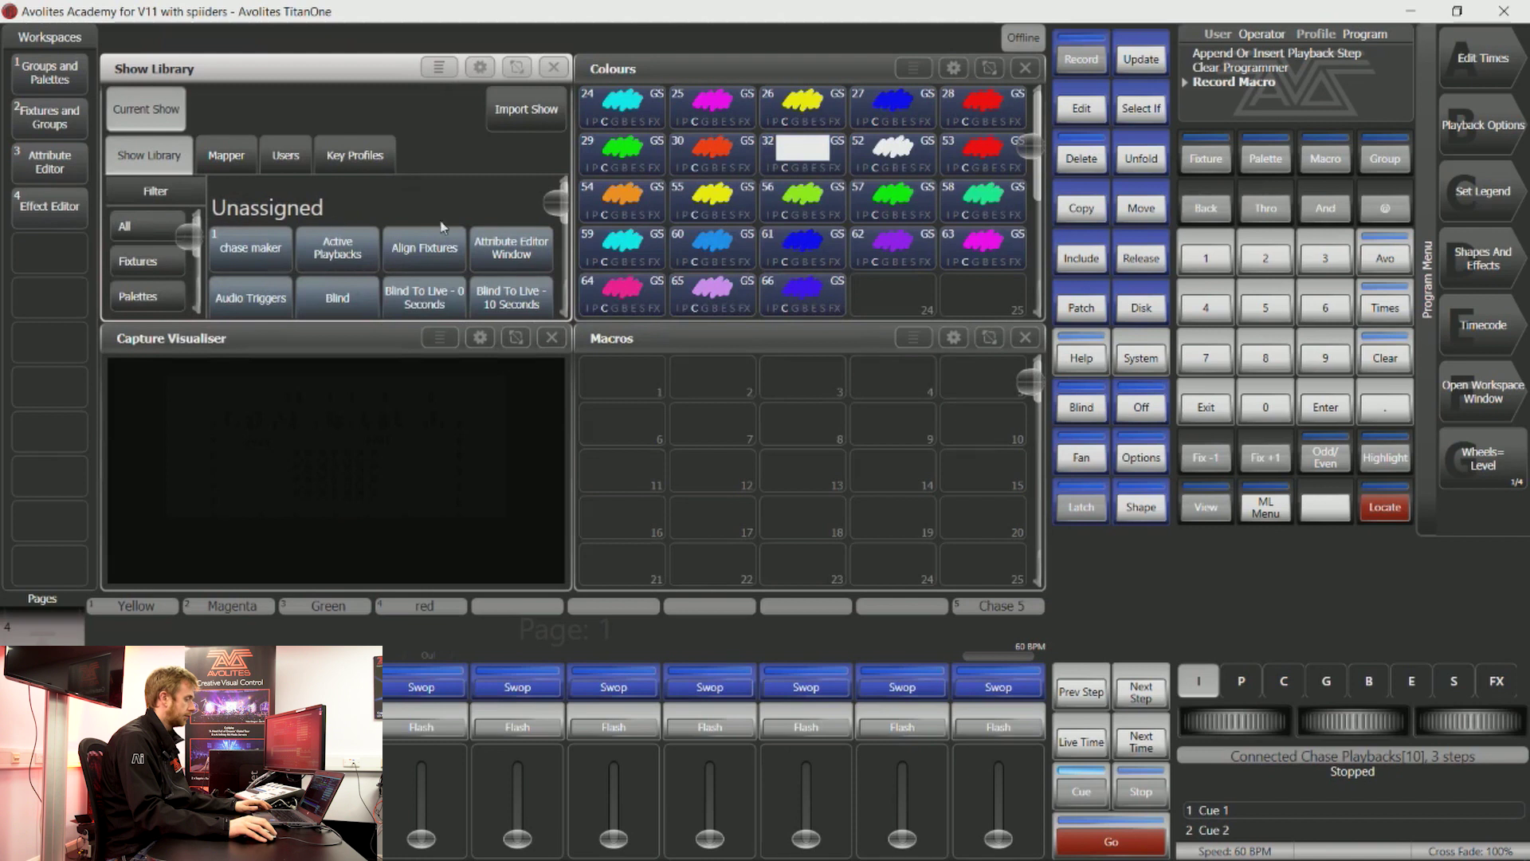
left_click(1144, 209)
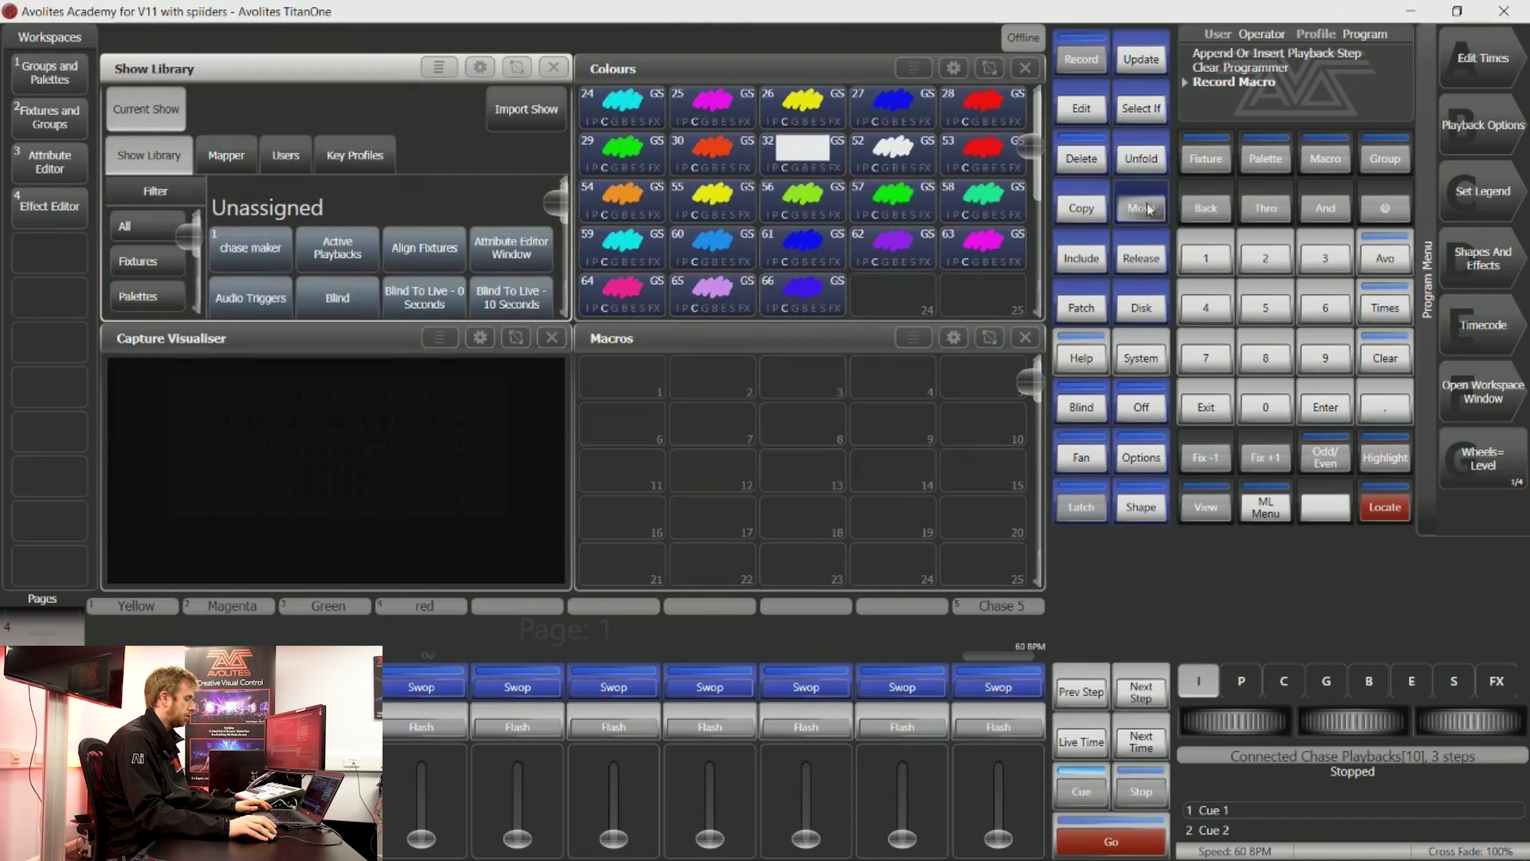
left_click(256, 250)
left_click(637, 390)
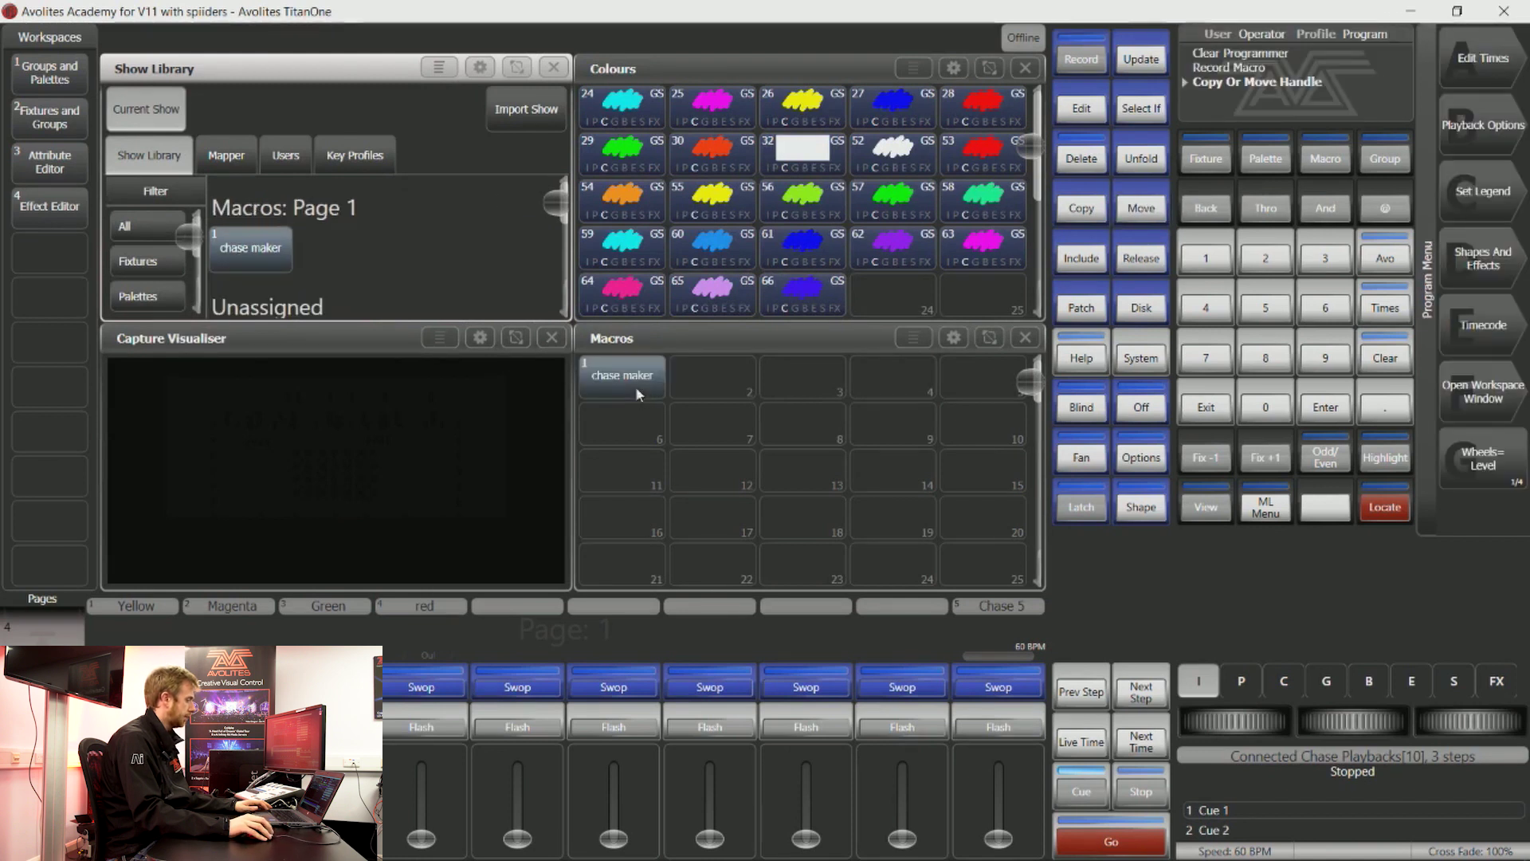
left_click(663, 338)
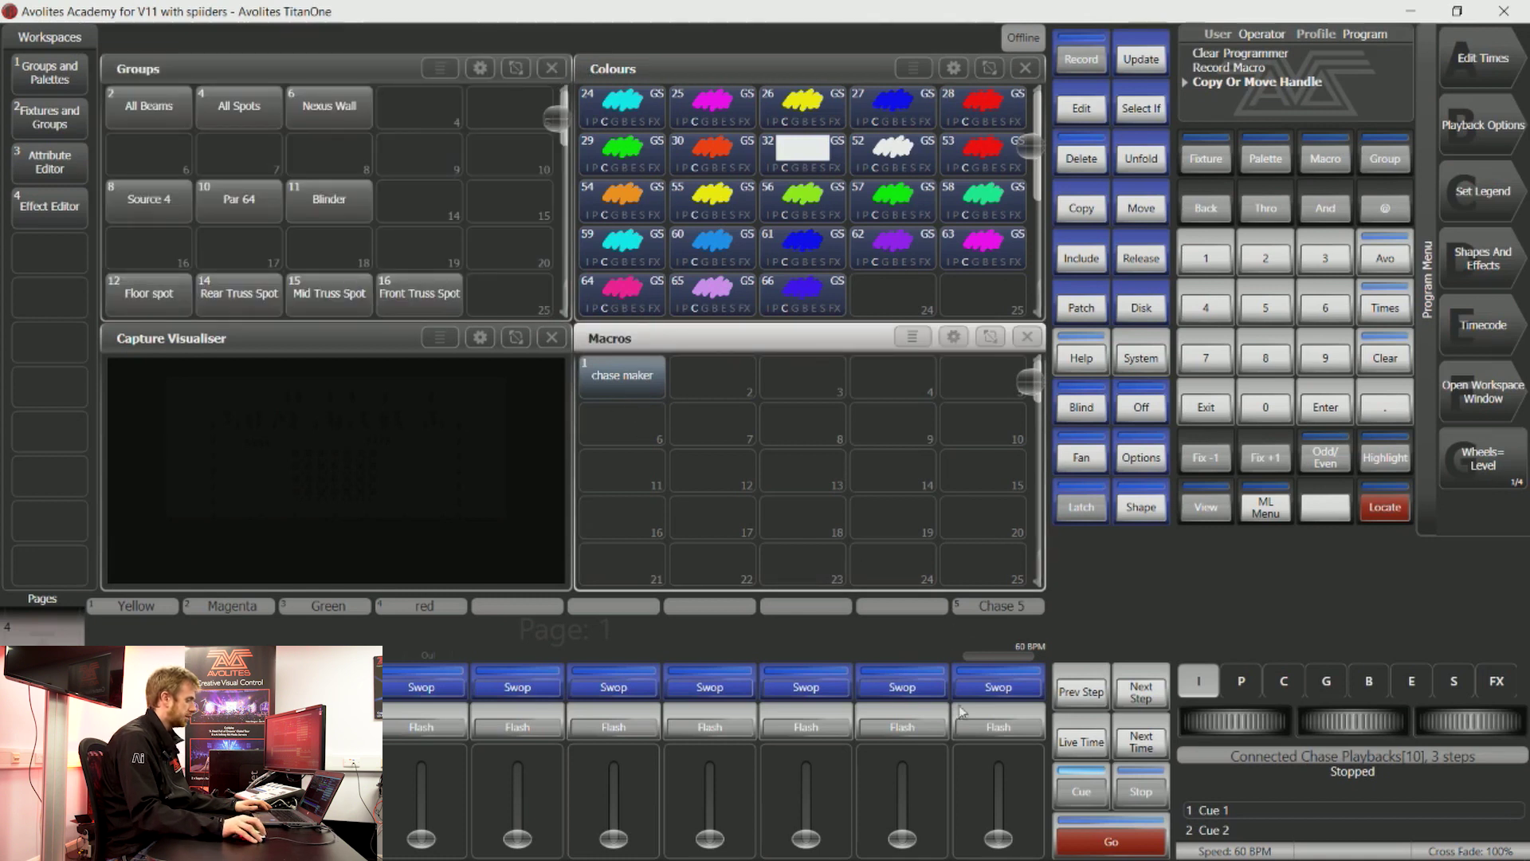
Test the recorded chase on the tenth playback and delete it from its handle
mouse_move(999, 836)
left_mouse_down()
mouse_move(997, 765)
mouse_move(1000, 837)
left_mouse_up()
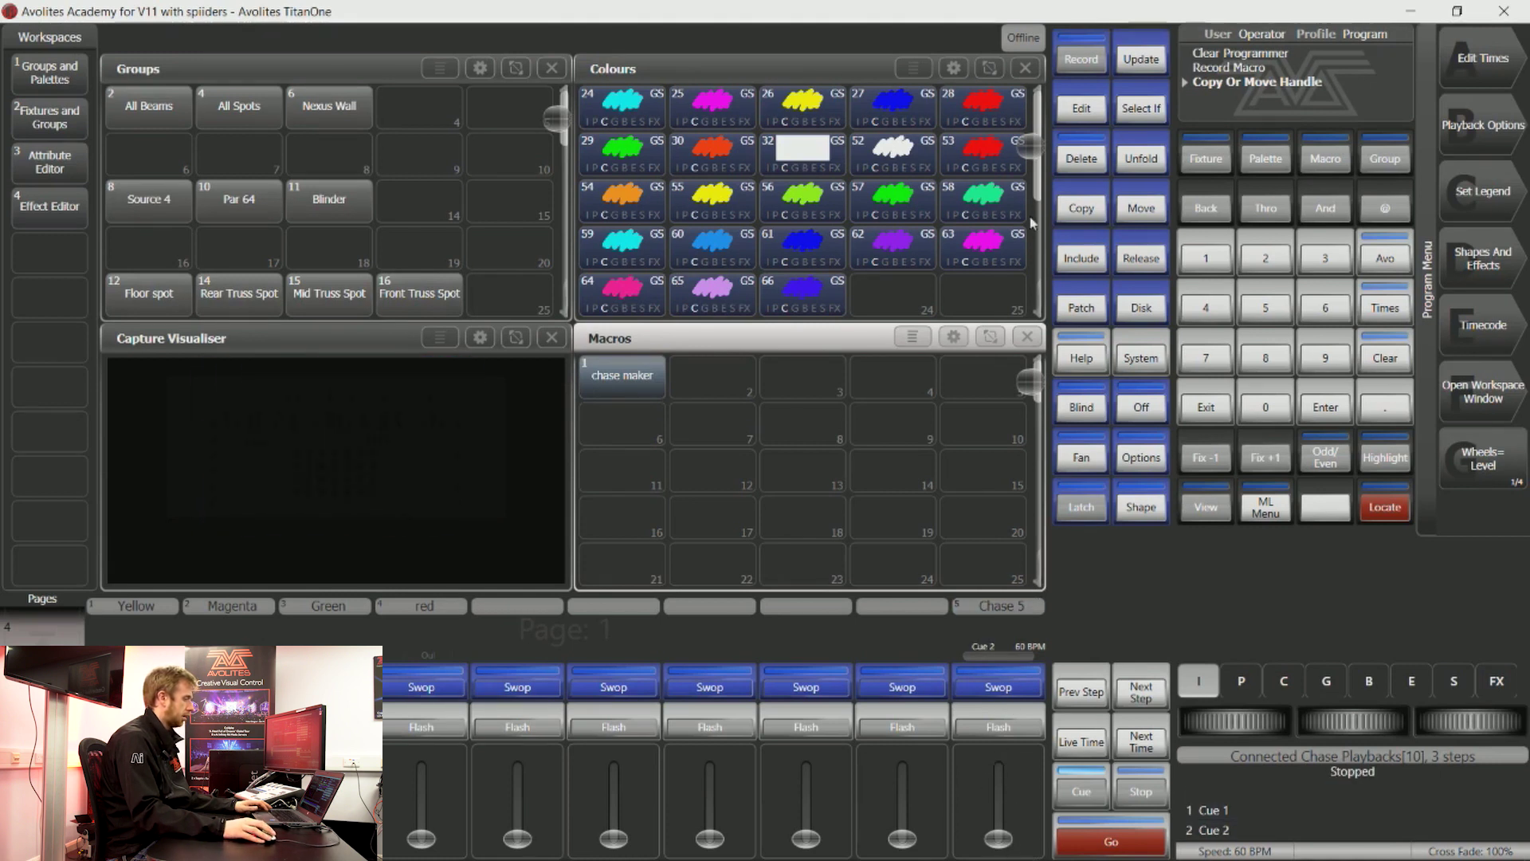
left_click(1089, 165)
left_click(1015, 686)
left_click(1015, 686)
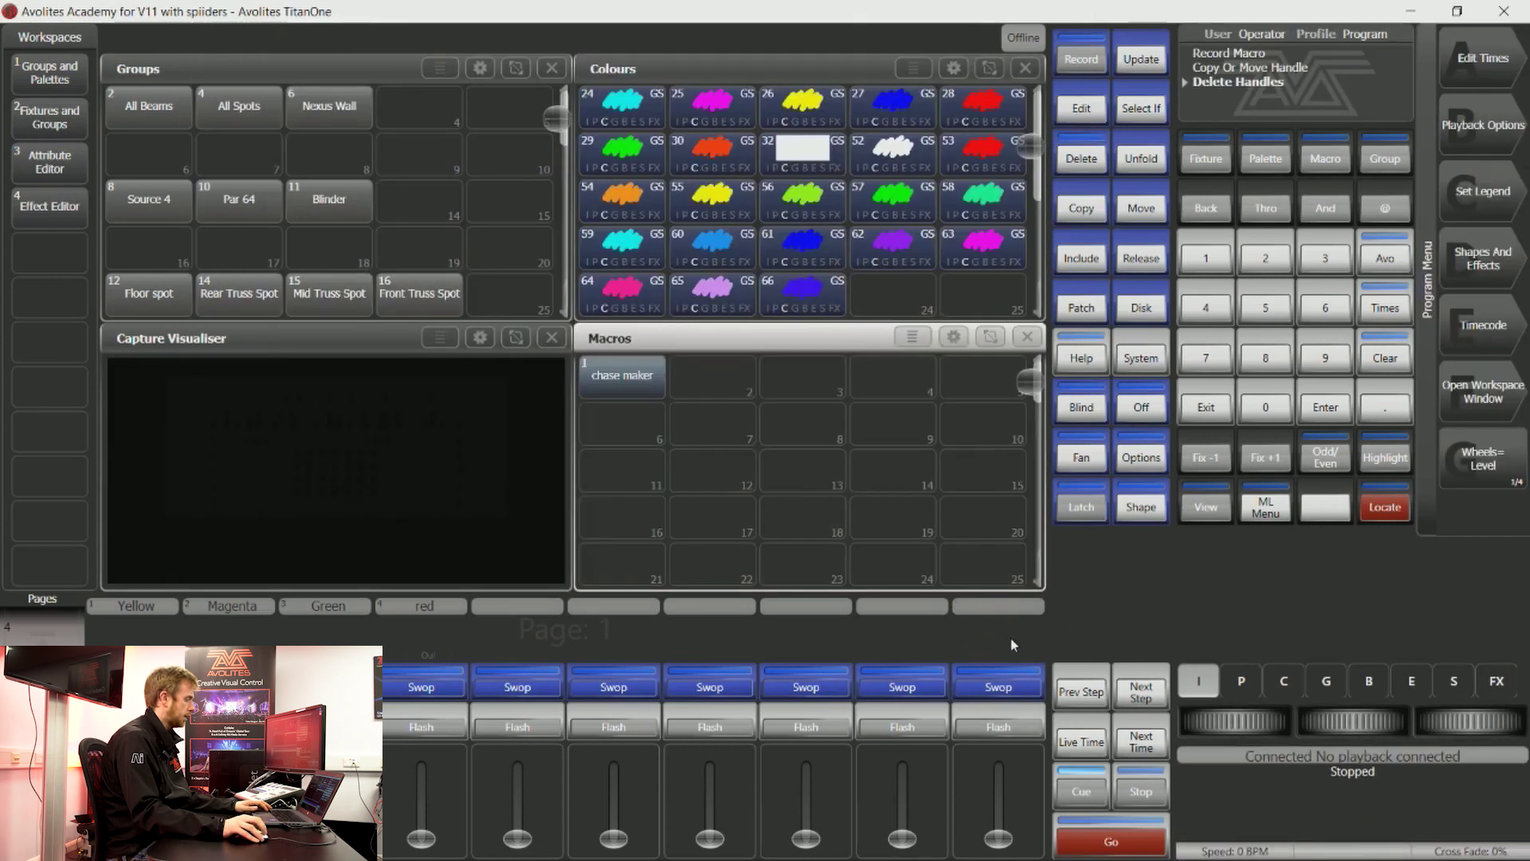
Run the chase maker macro and preview the rebuilt chase by raising and lowering the tenth playback's fader
left_click(635, 387)
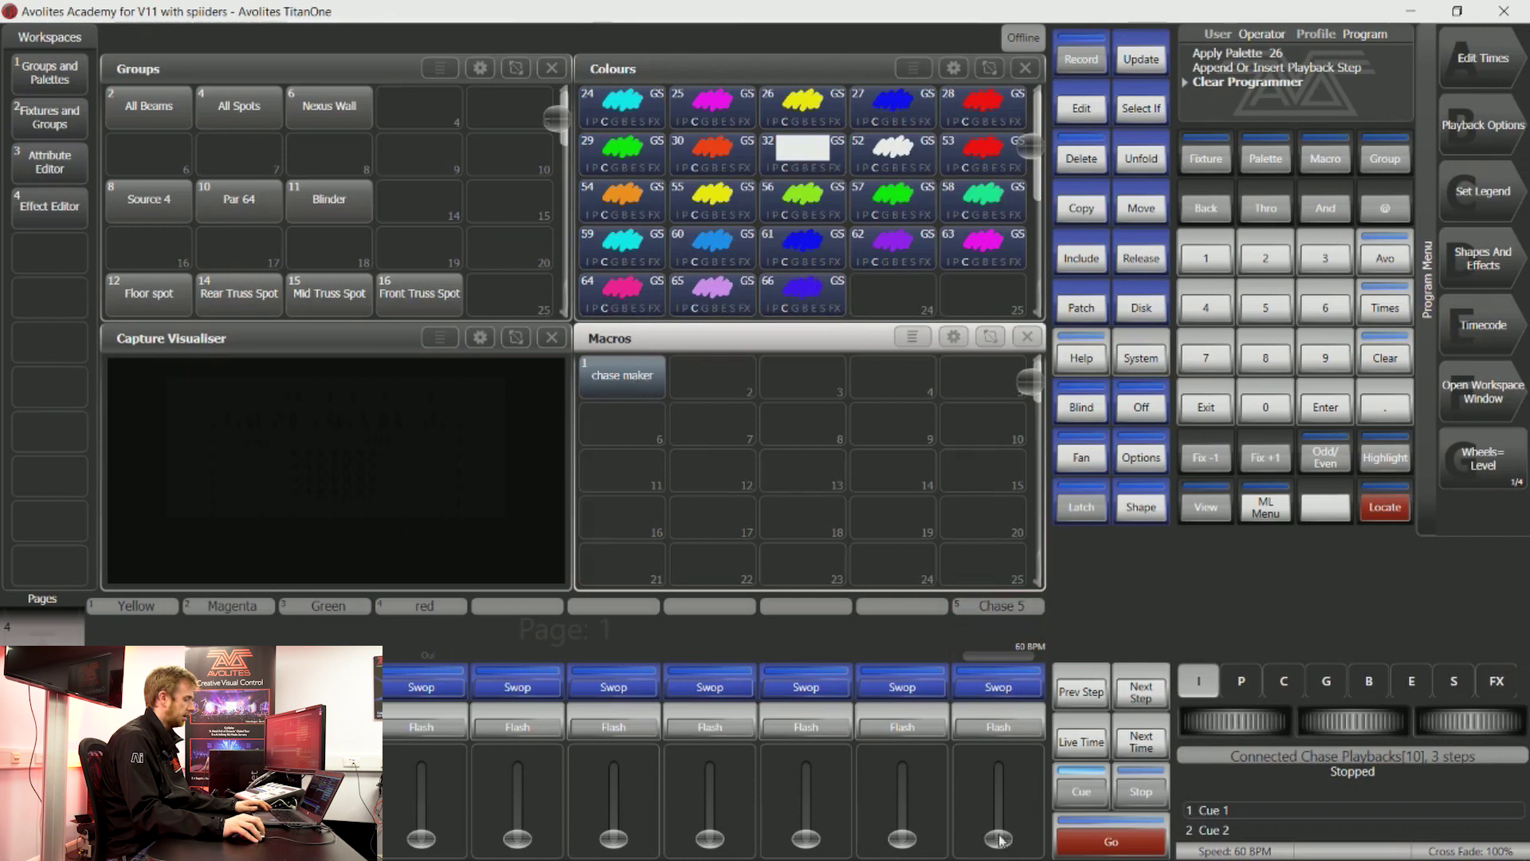
left_click_drag(999, 839, 1000, 765)
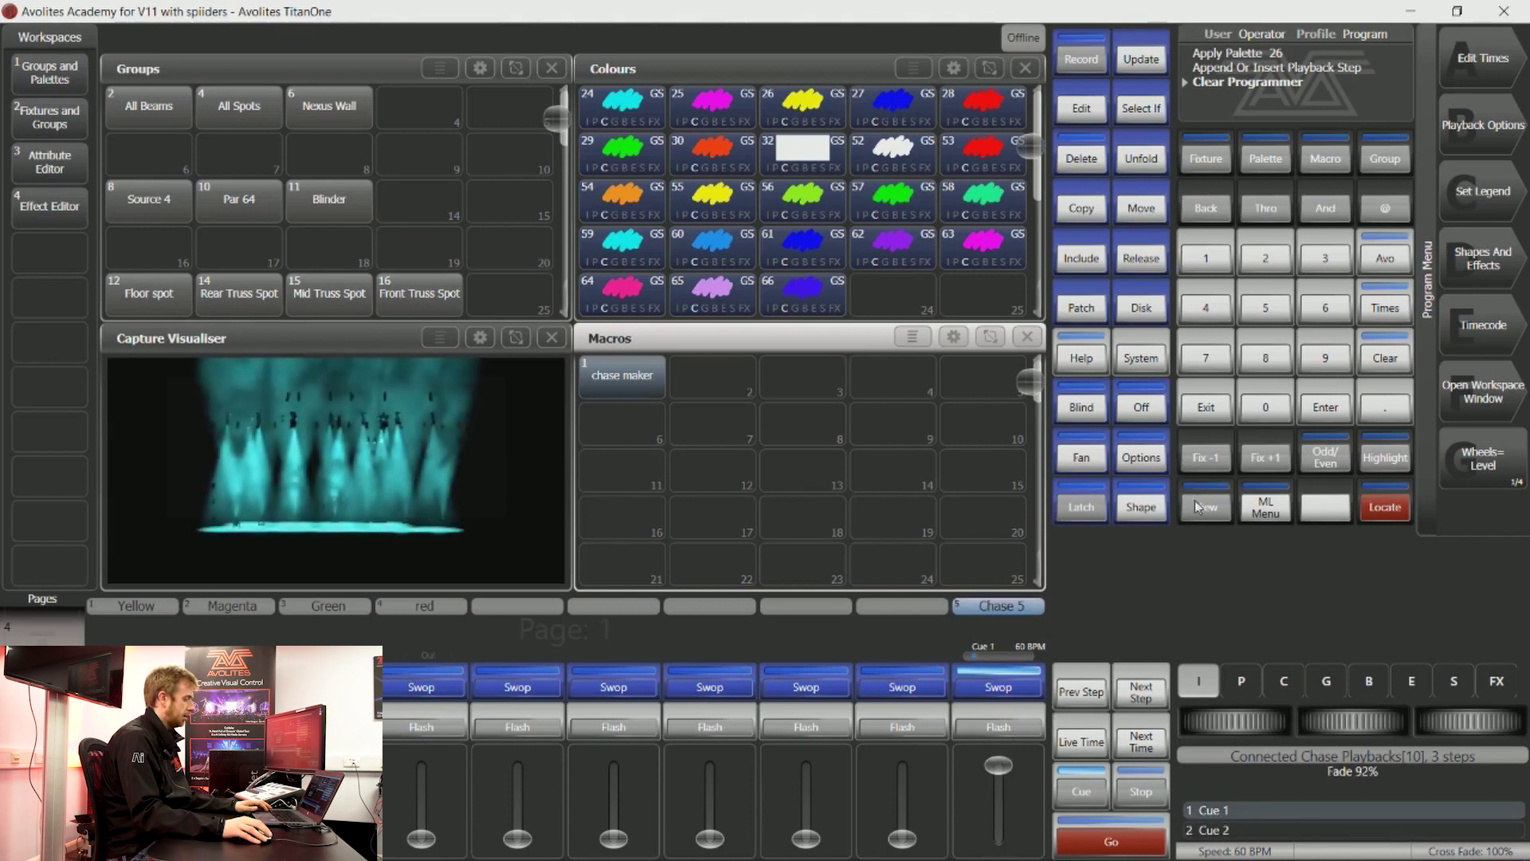
left_click_drag(998, 765, 999, 839)
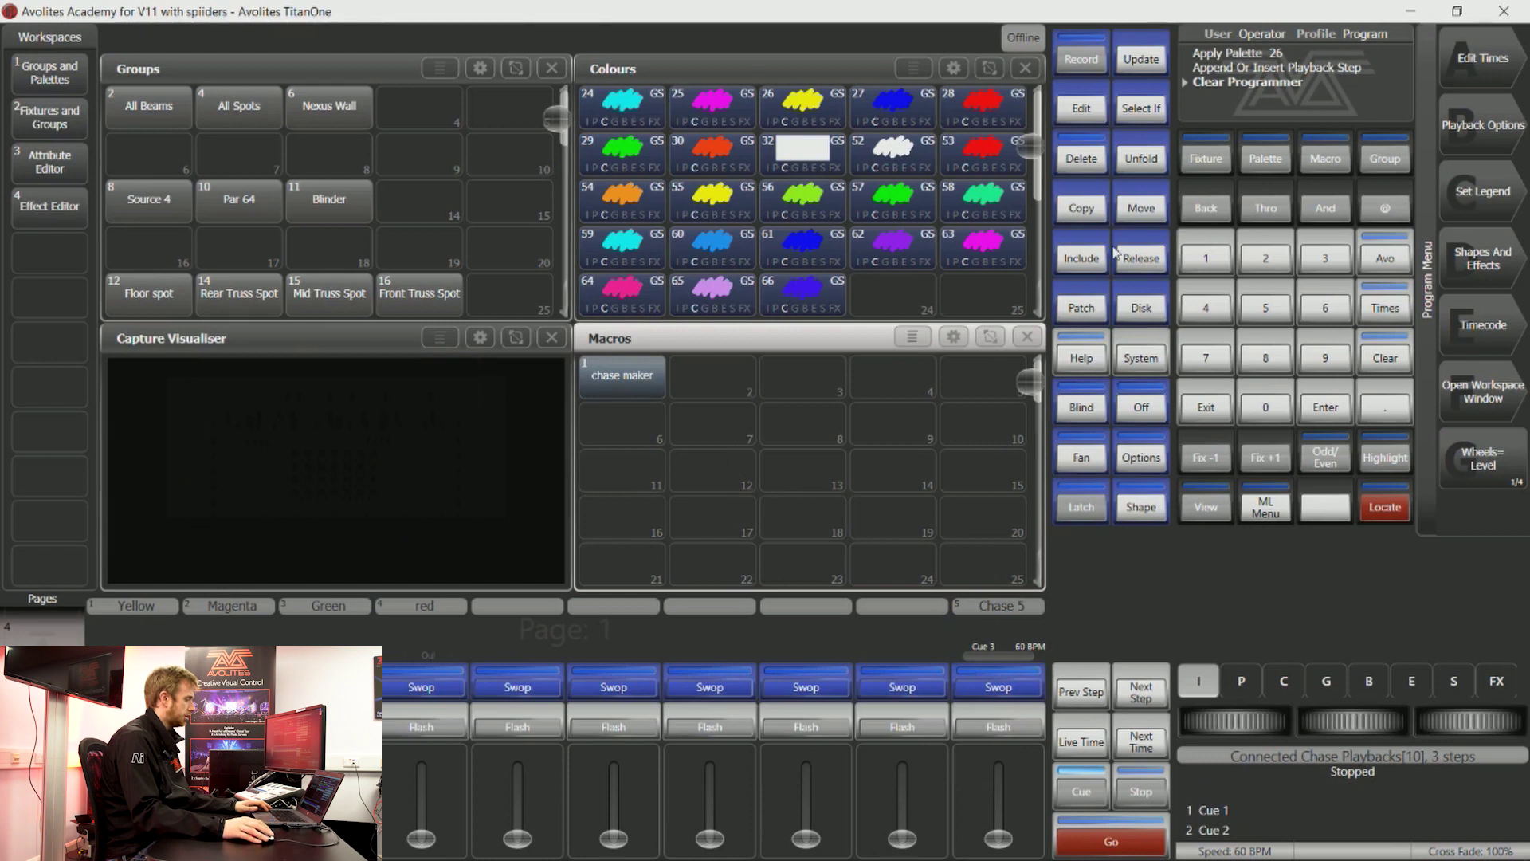
Move Chase 5 from the tenth playback handle to the ninth
left_click(1139, 208)
left_click(988, 687)
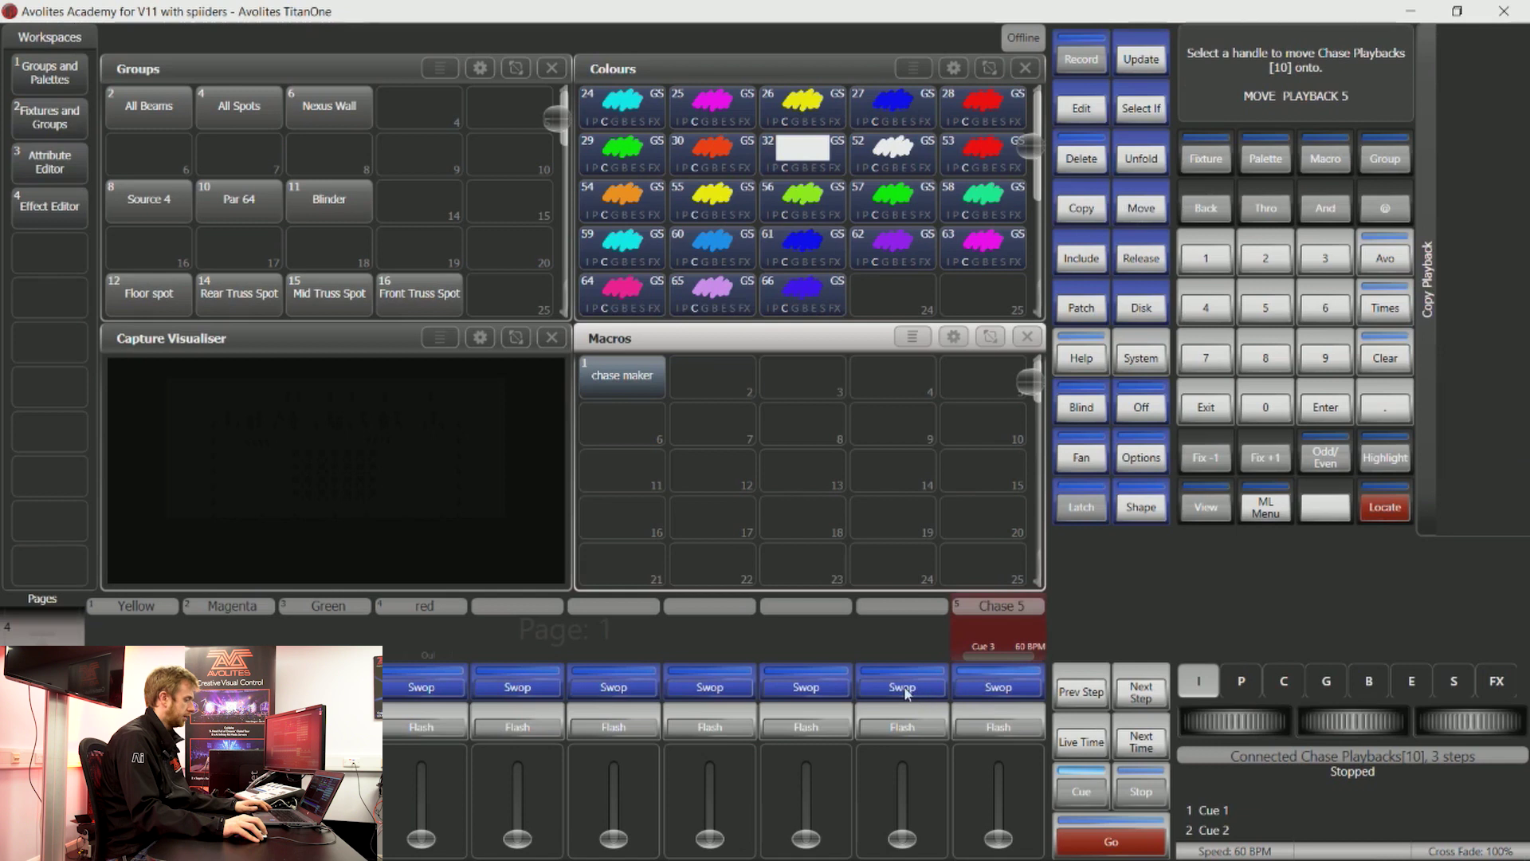
left_click(905, 687)
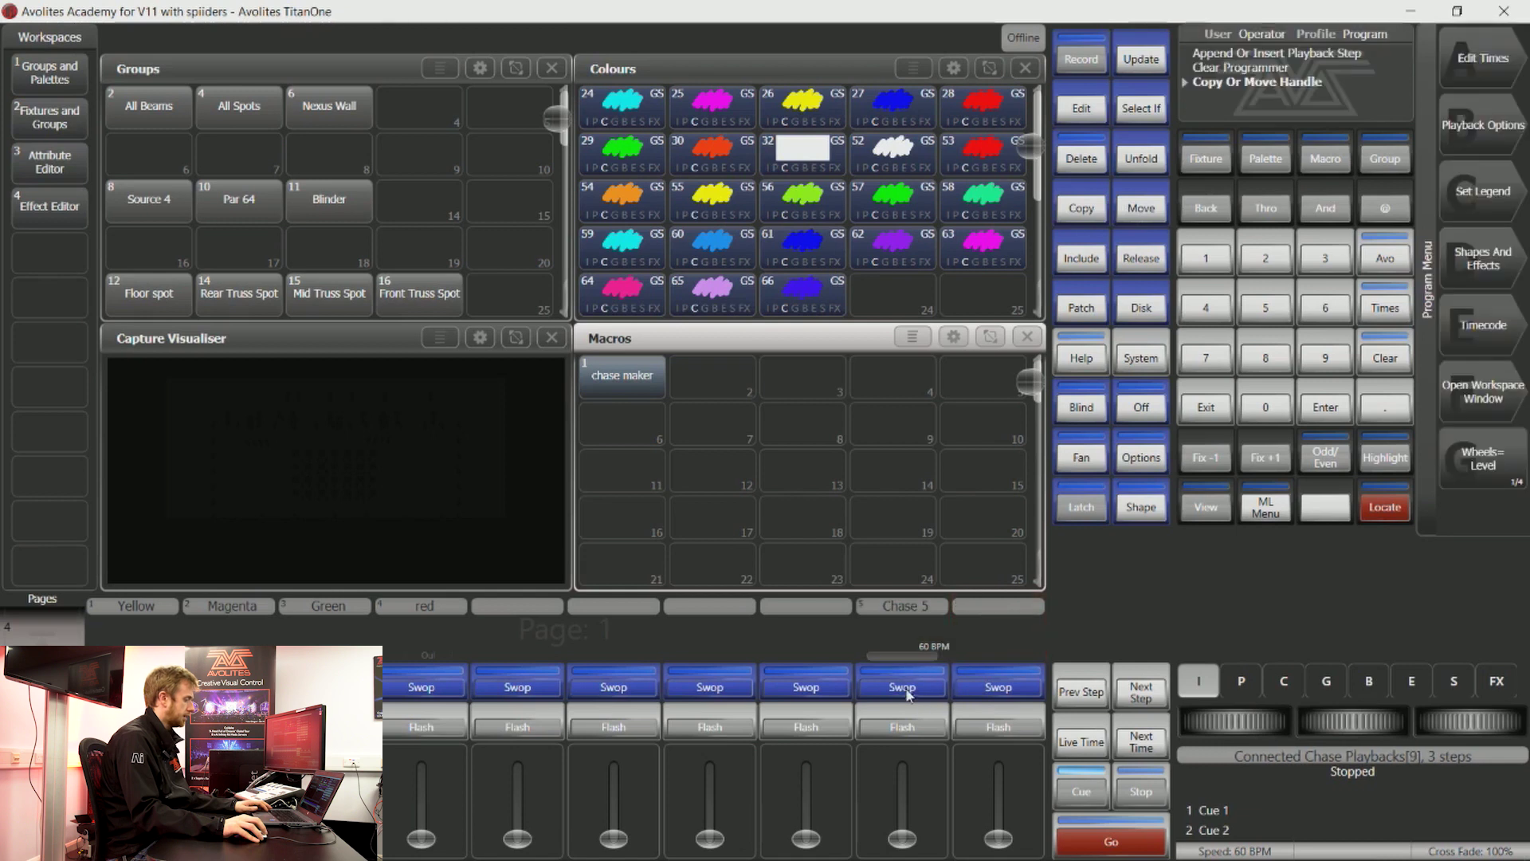
Move the All Spots group to the empty handle 7 and the All Beams group to the handle that All Spots occupied
left_click(1145, 221)
left_click(270, 108)
left_click(255, 155)
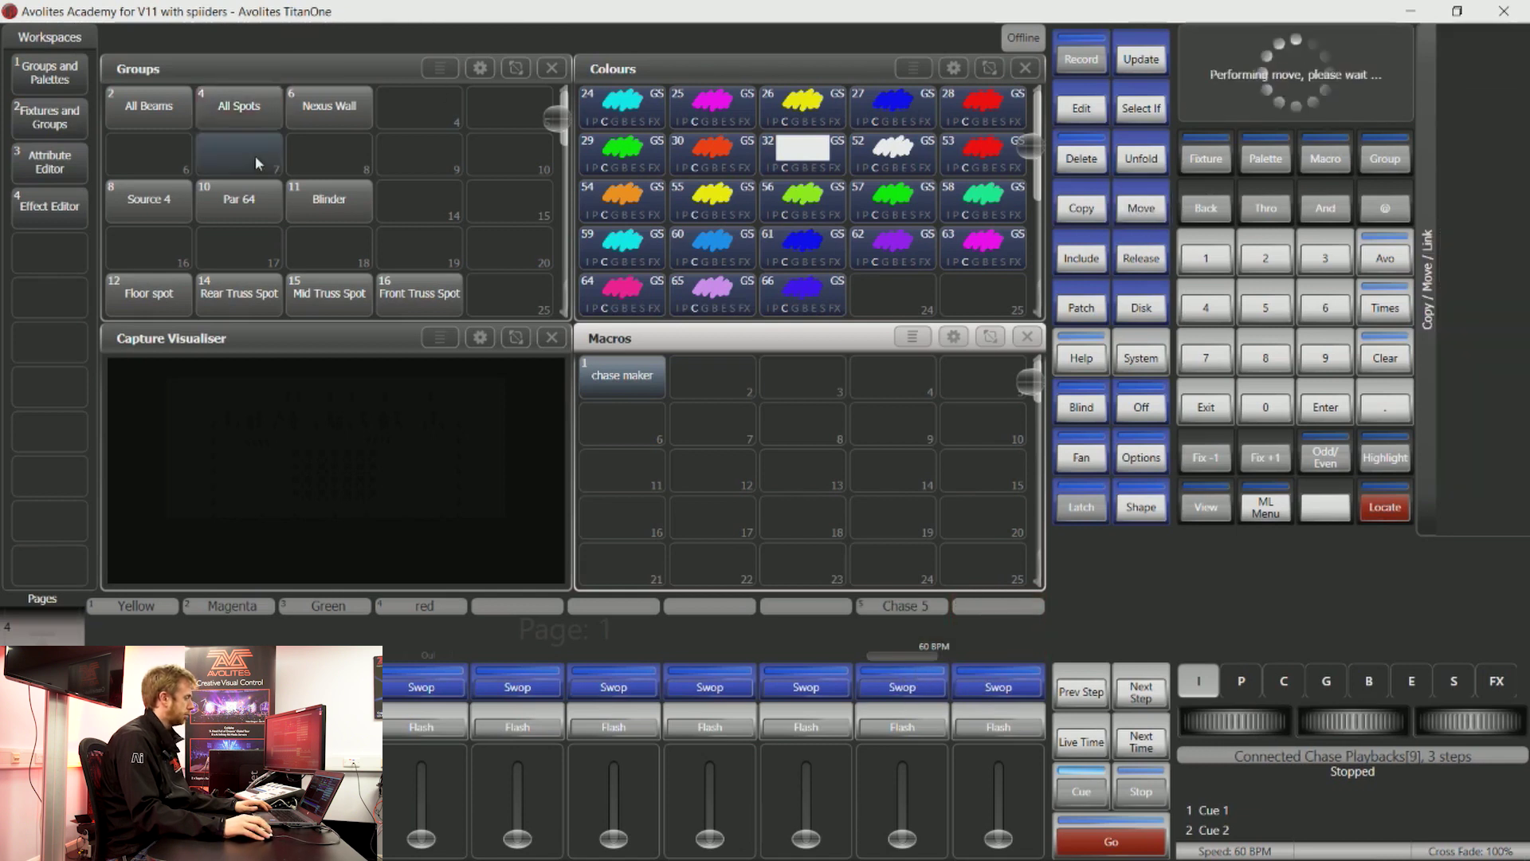
left_click(1147, 212)
left_click(166, 114)
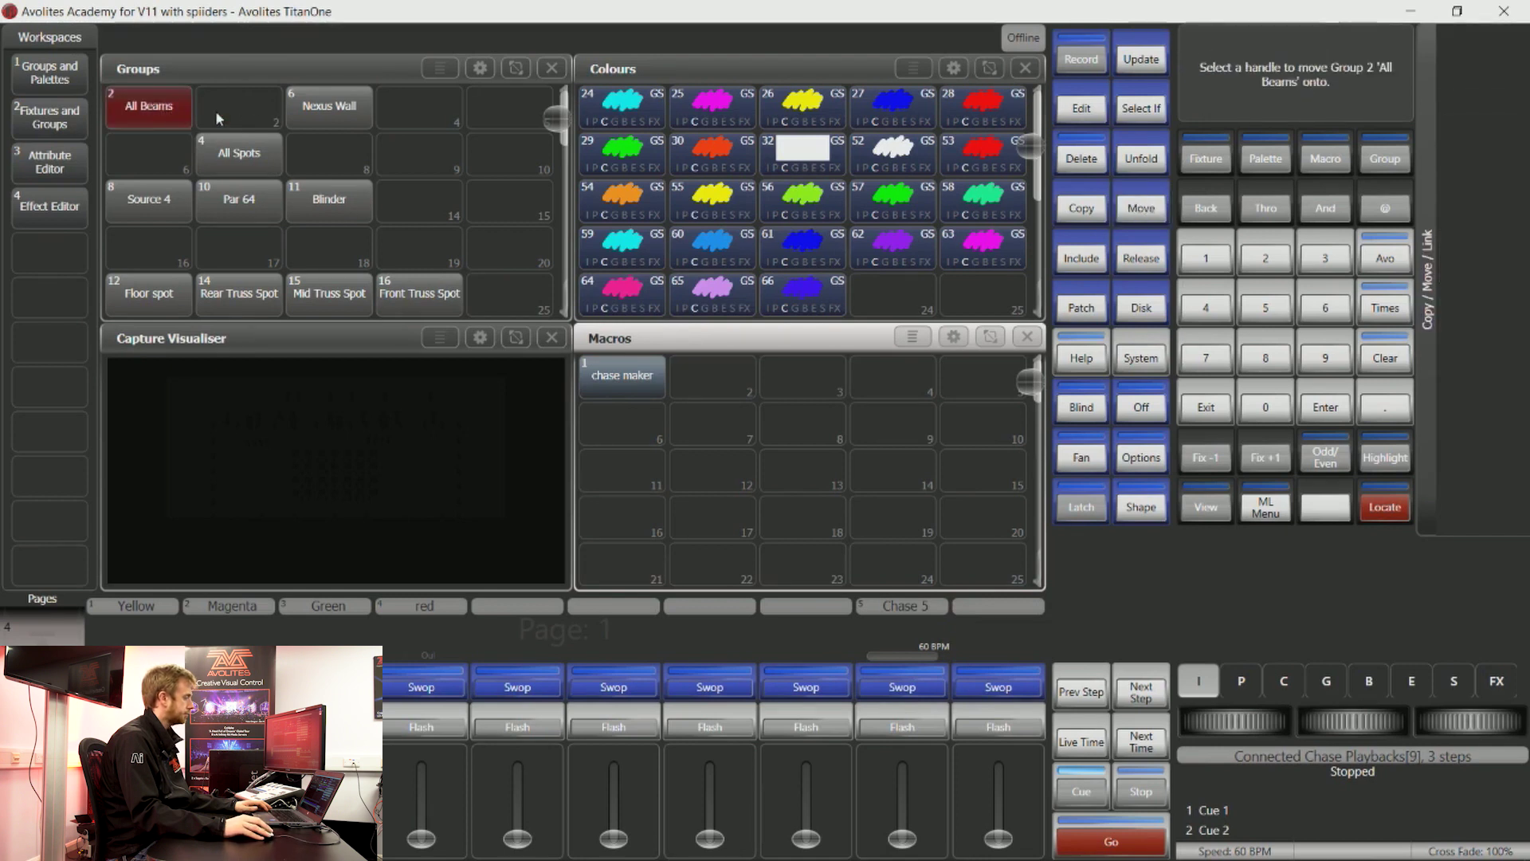
left_click(223, 115)
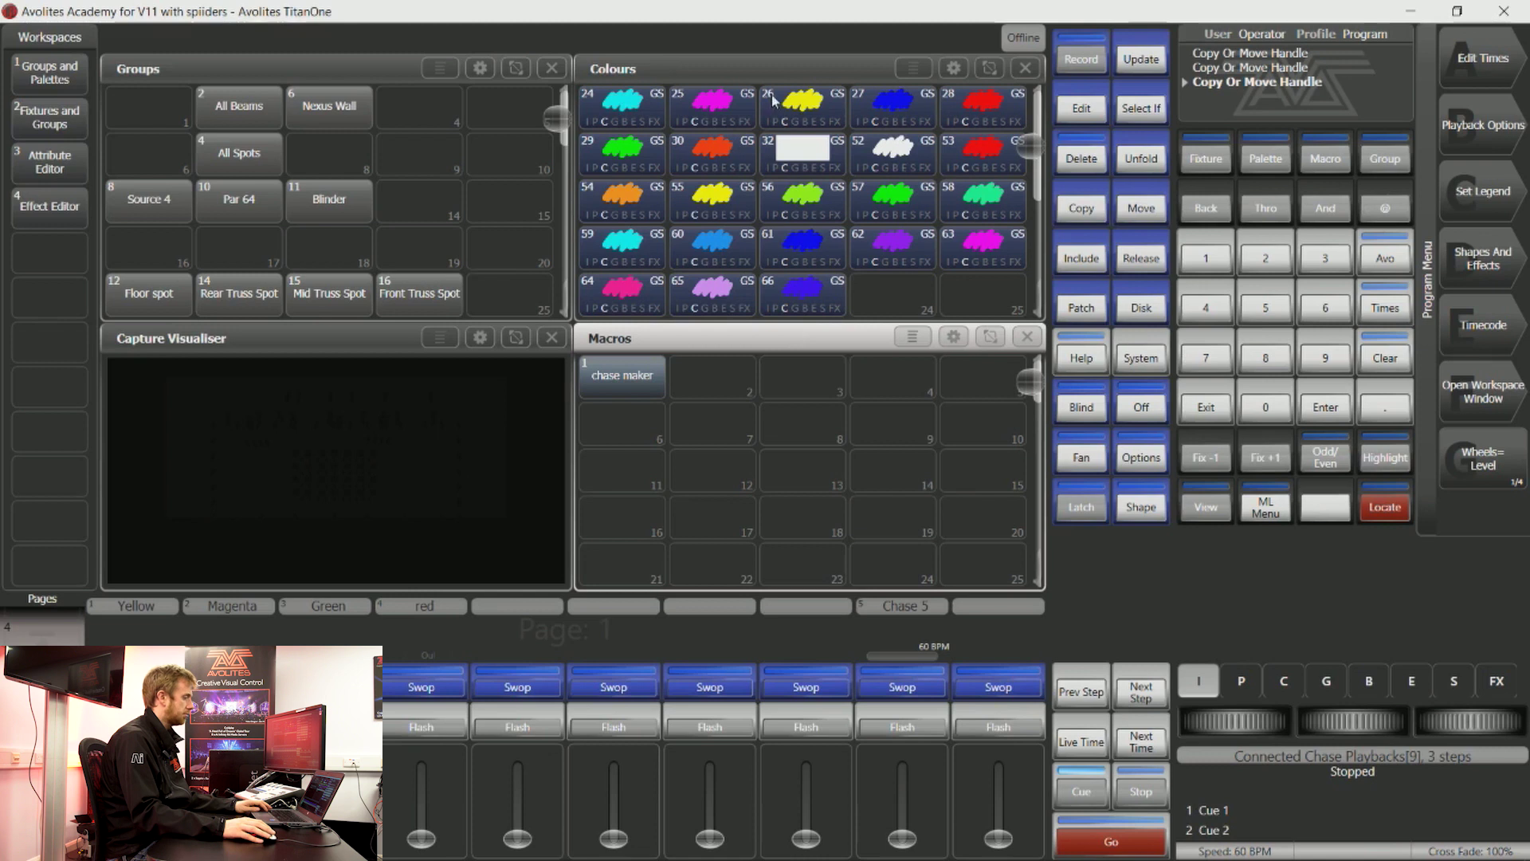
Run the chase maker macro with the rearranged groups and raise the tenth playback's fader fully
left_click(631, 389)
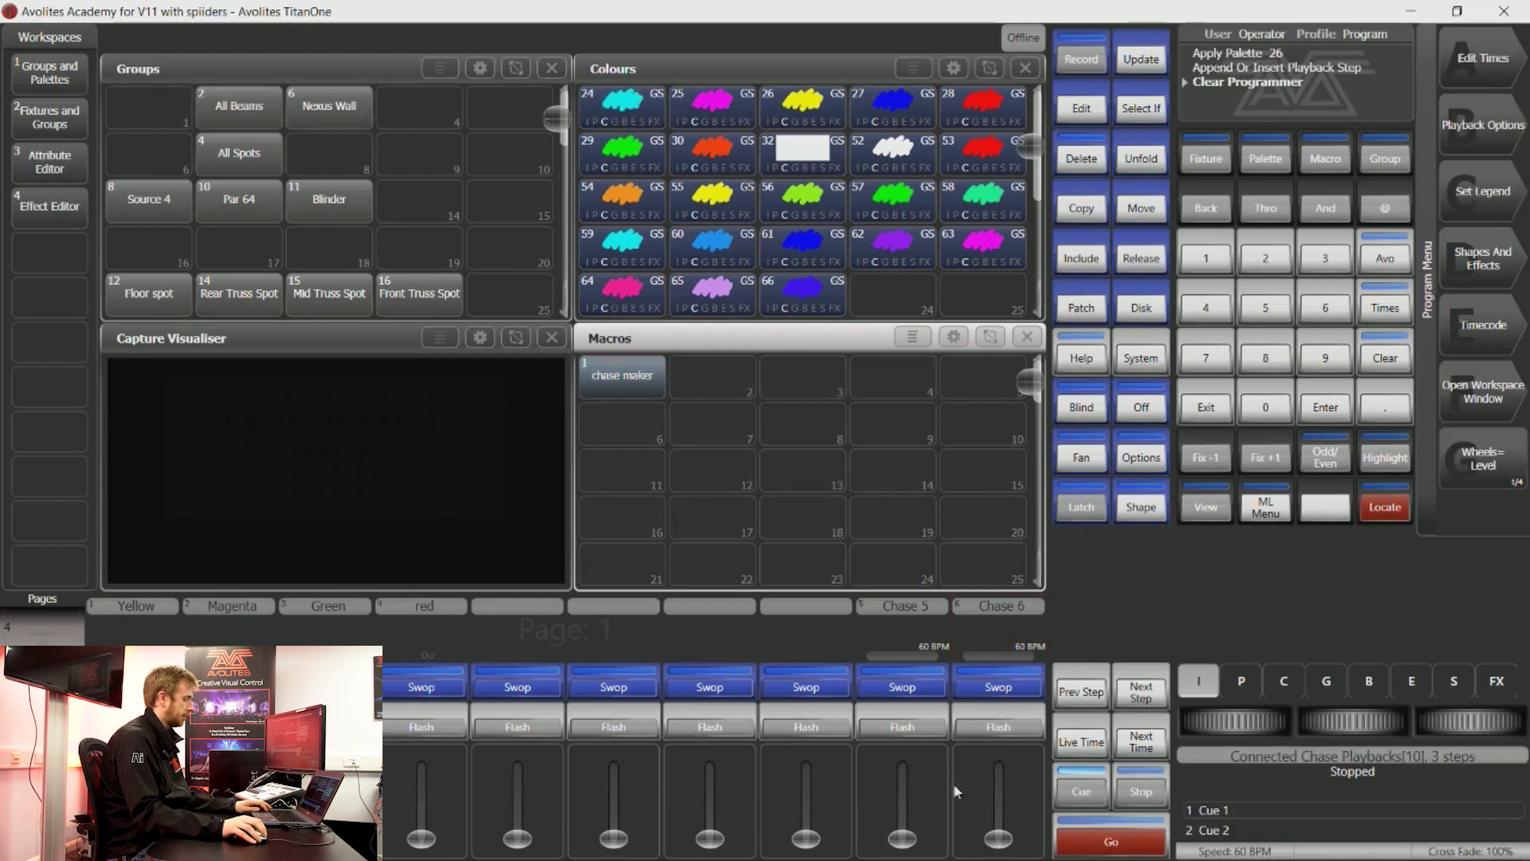
left_click_drag(1002, 836, 999, 765)
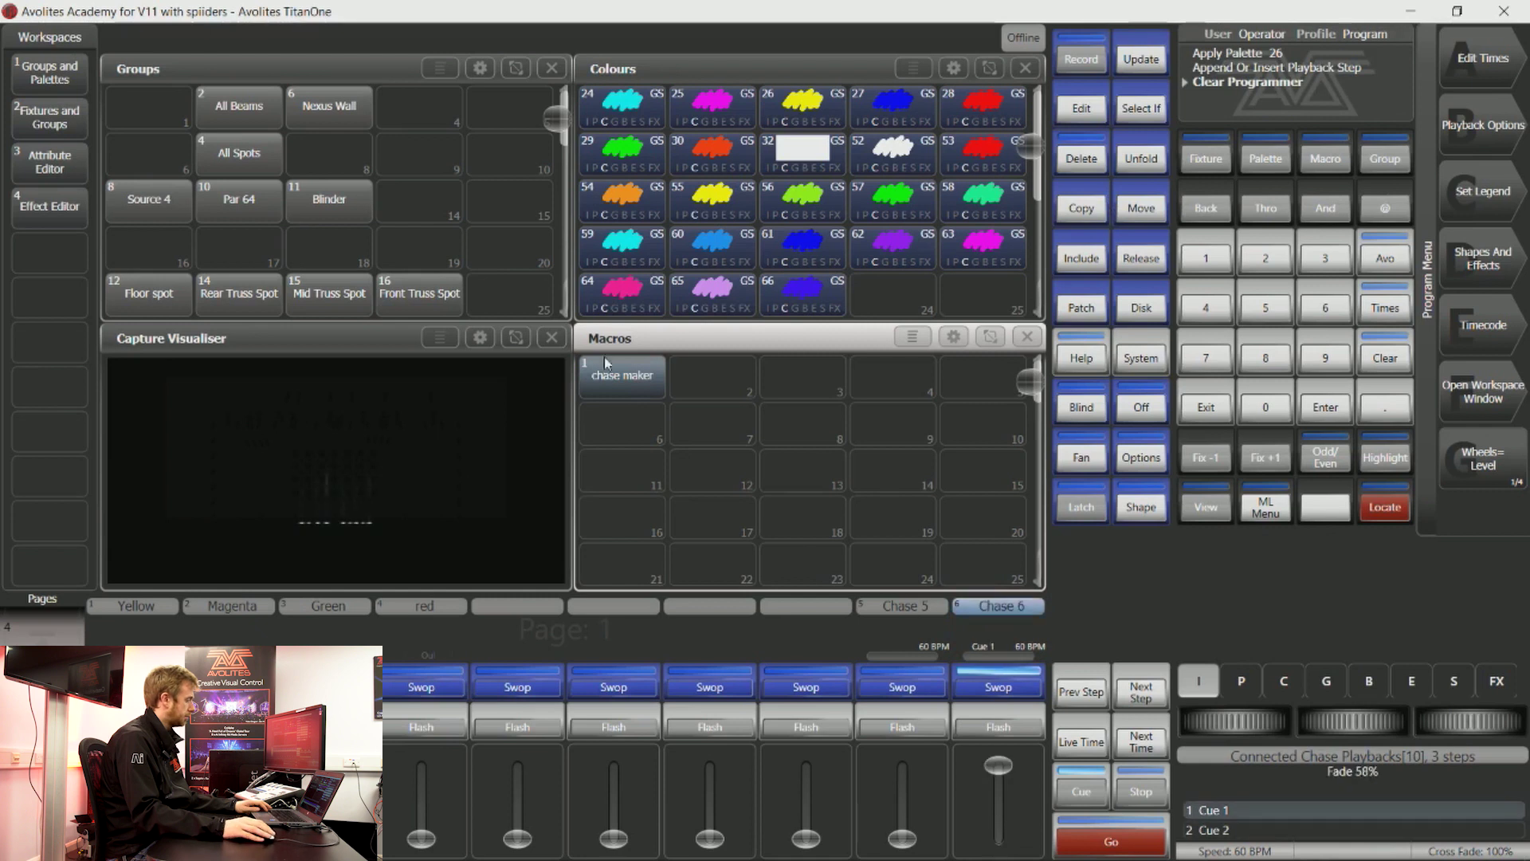
Tilt the All Beams group to 18.33% and raise the ninth playback's fader to compare both chases
left_click(275, 109)
left_click(1241, 682)
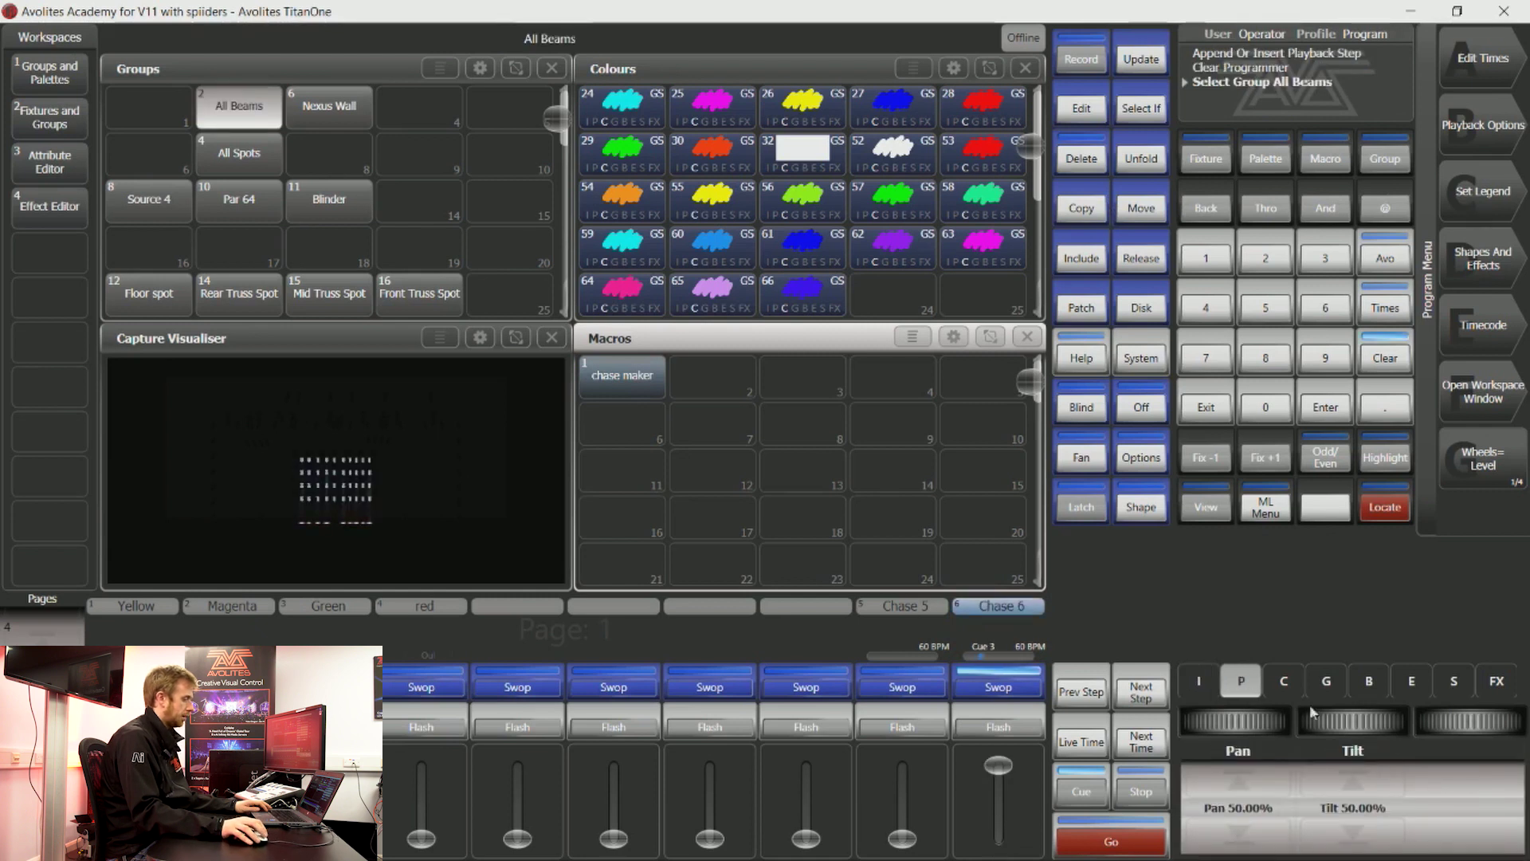
left_click_drag(1359, 727, 1247, 729)
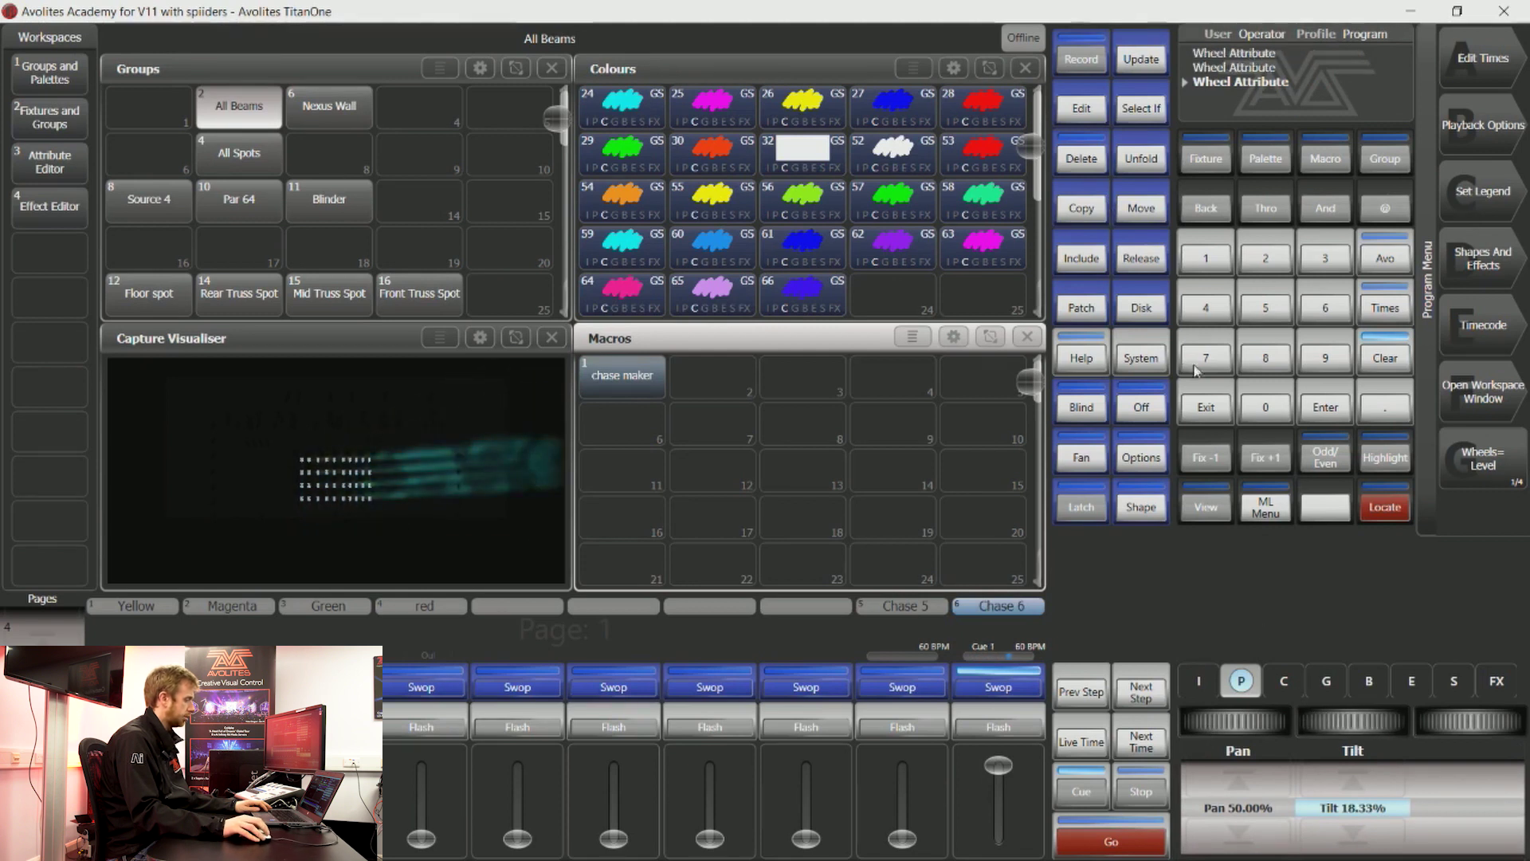
left_click_drag(903, 839, 903, 765)
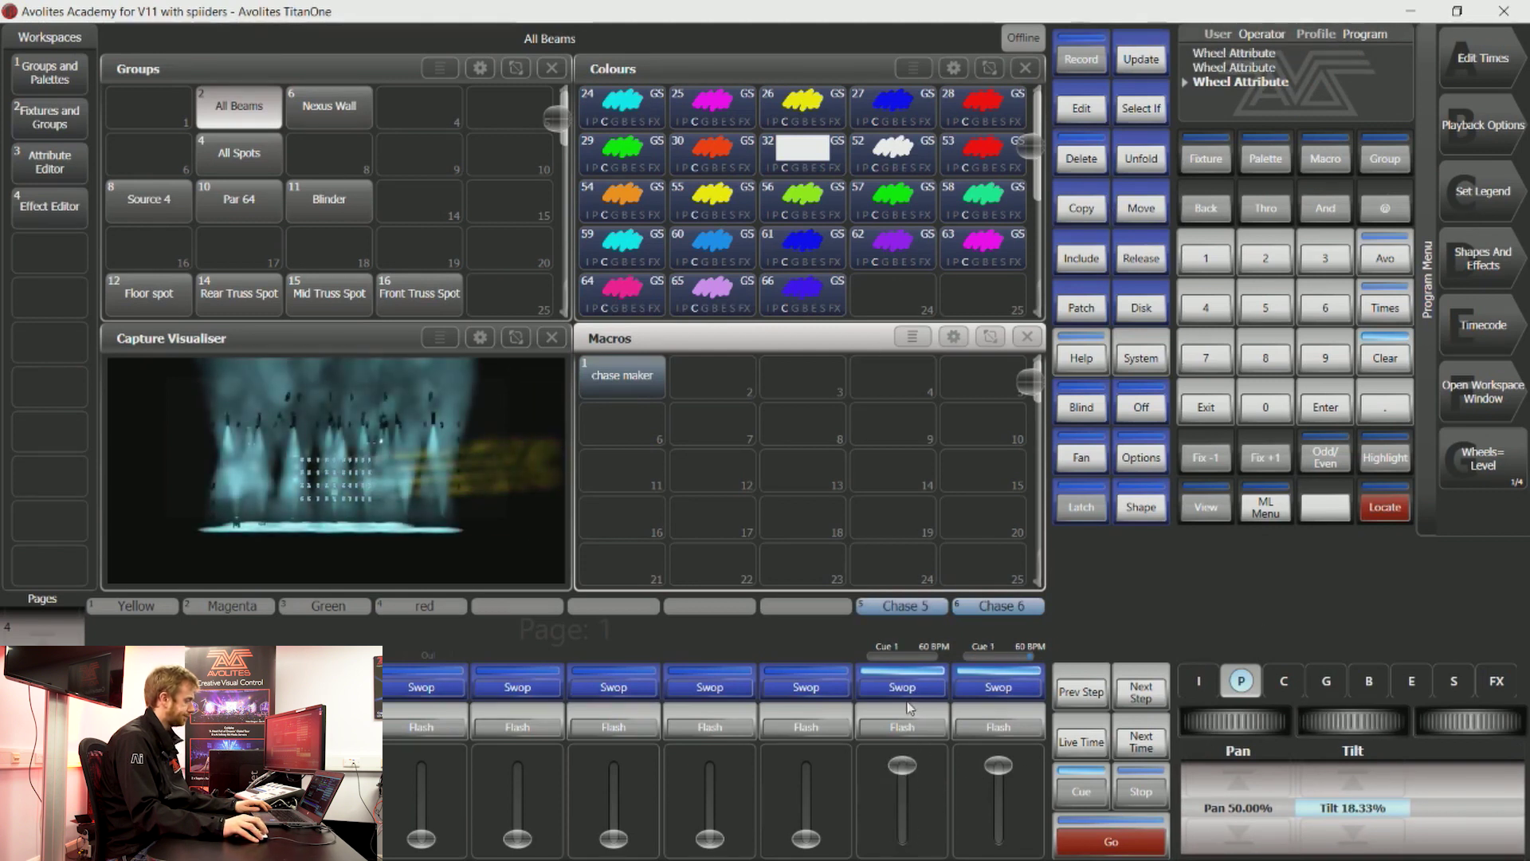